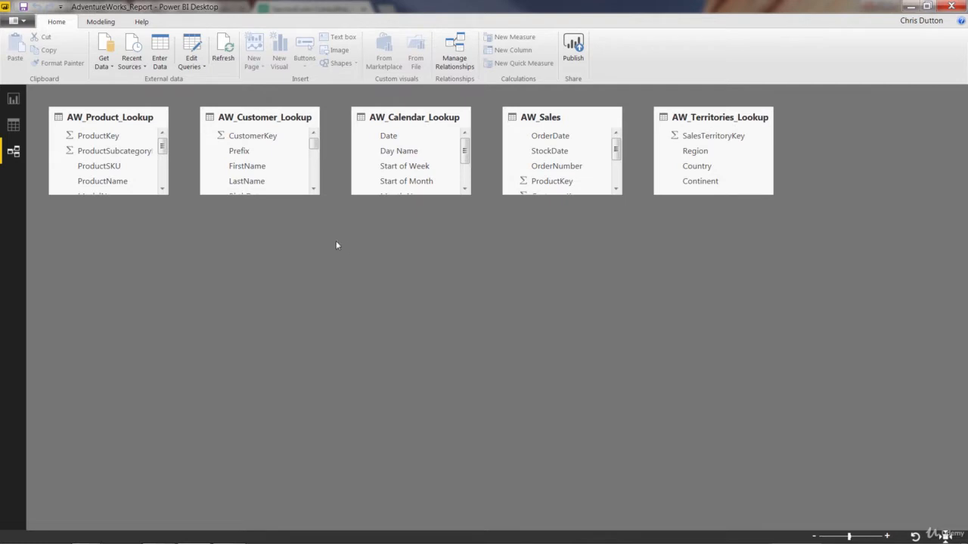
Step: Import the AdventureWorks_Product_Categories CSV file and open it for editing in the query editor
{"action": "left_click", "coordinate": [103, 60]}
{"action": "left_click", "coordinate": [138, 227]}
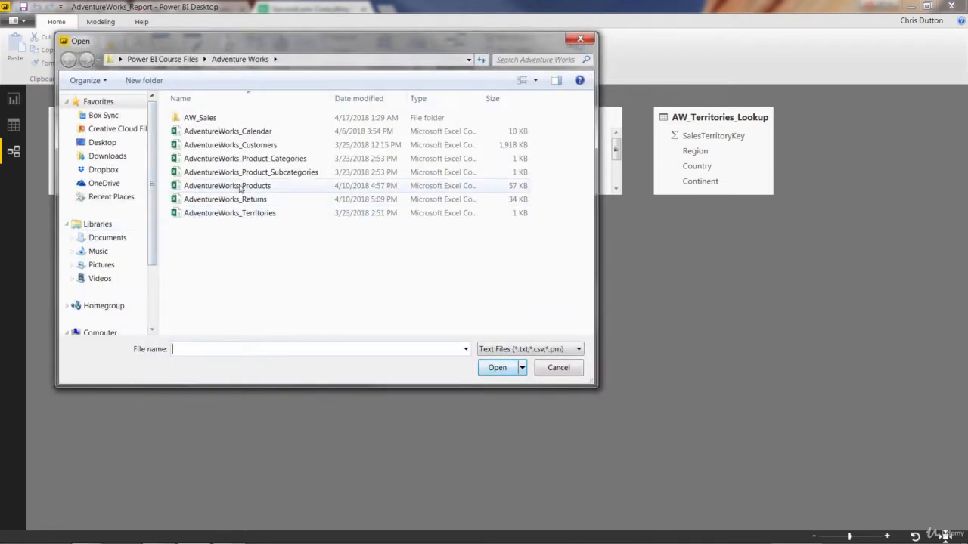
{"action": "left_click", "coordinate": [285, 163]}
{"action": "double_click", "coordinate": [285, 163]}
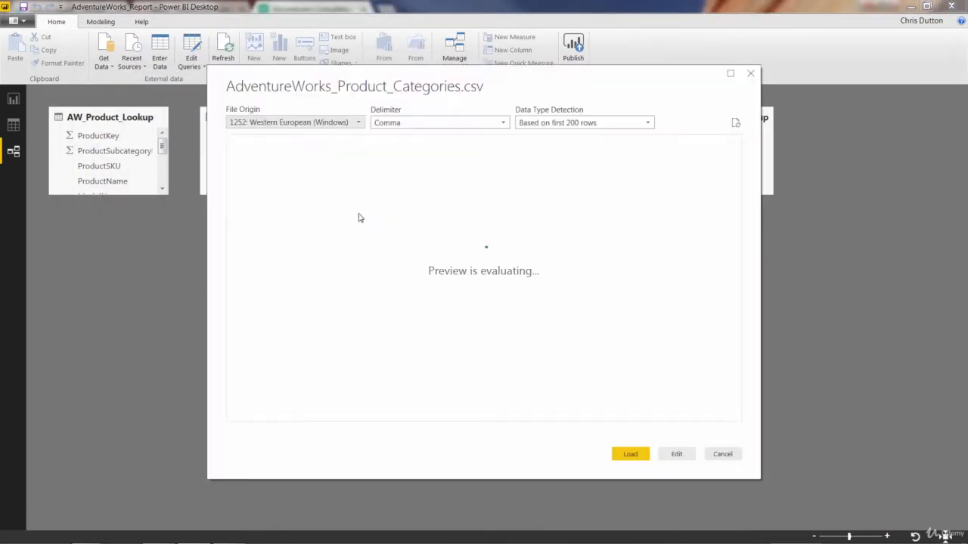
{"action": "left_click", "coordinate": [676, 455]}
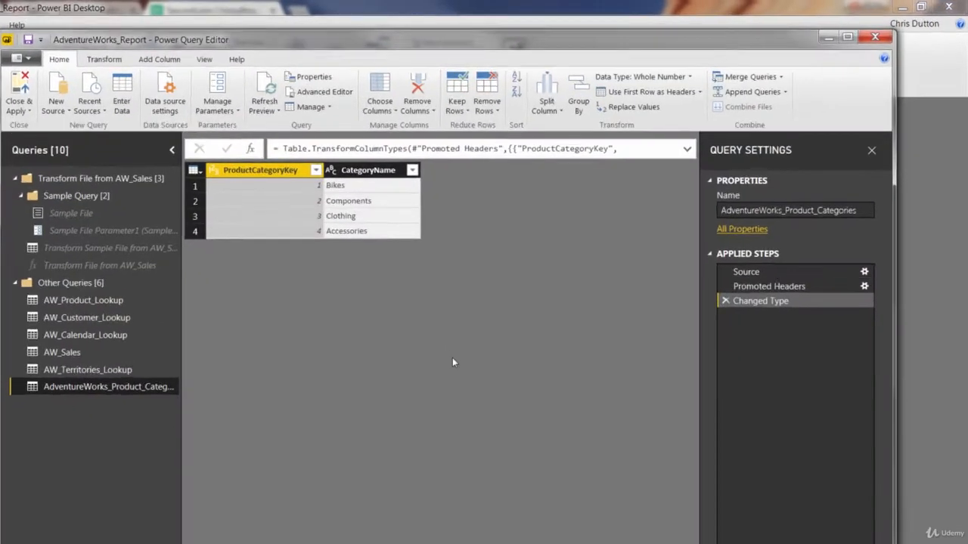
Step: Rename the product categories query as AW_Product_Category_Lookup
{"action": "left_click_drag", "start_coordinate": [807, 183], "coordinate": [718, 183]}
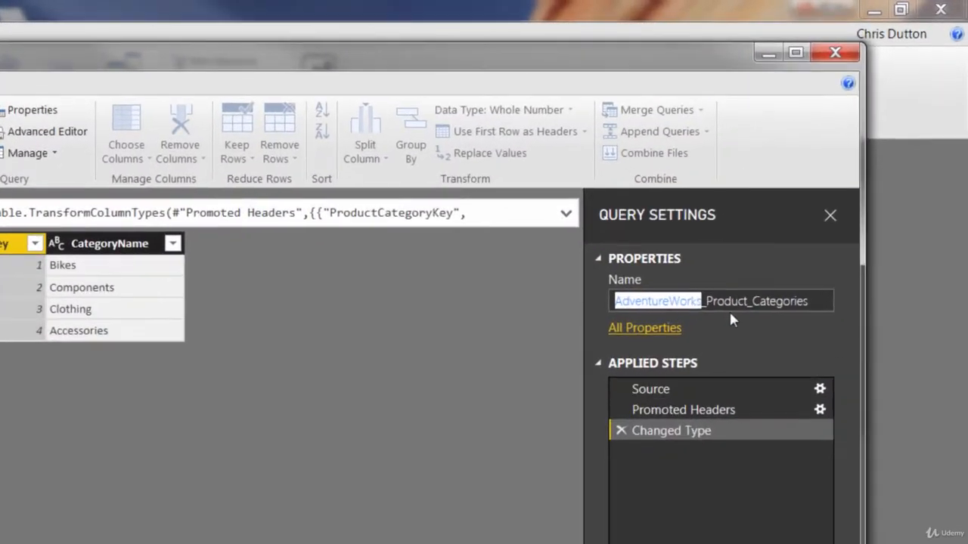
{"action": "type", "text": "AW"}
{"action": "left_click", "coordinate": [747, 301]}
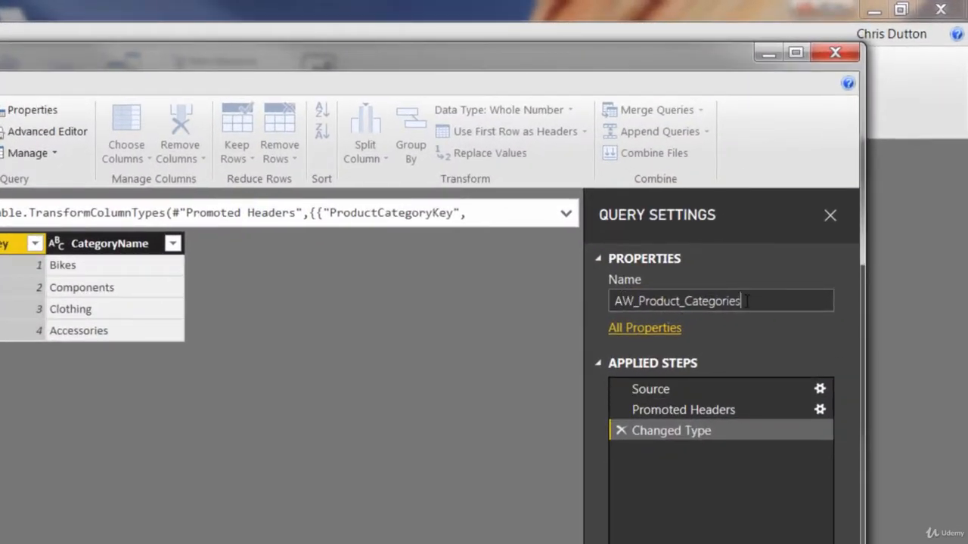
{"action": "key", "text": "BackSpace"}
{"action": "key", "text": "BackSpace"}
{"action": "key", "text": "BackSpace"}
{"action": "type", "text": "y_Lookup"}
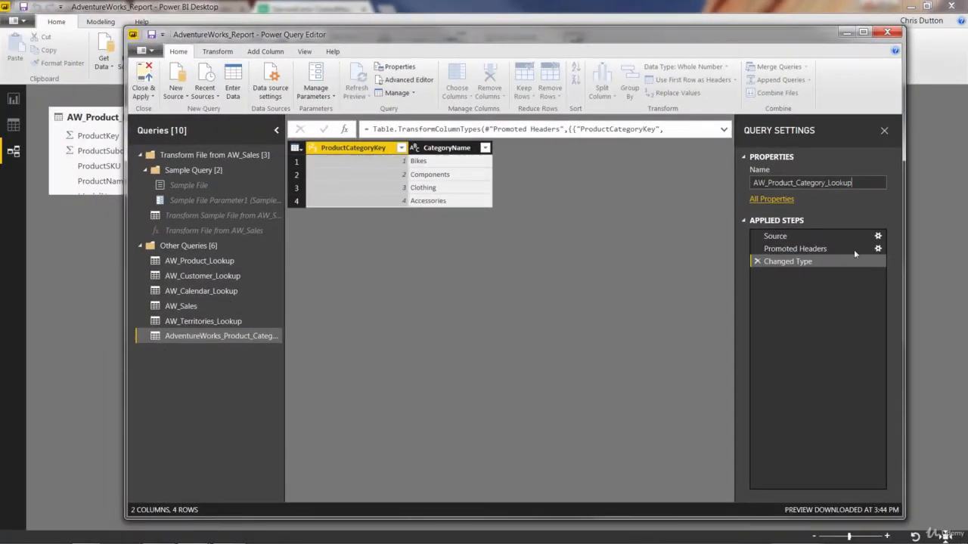
{"action": "key", "text": "Return"}
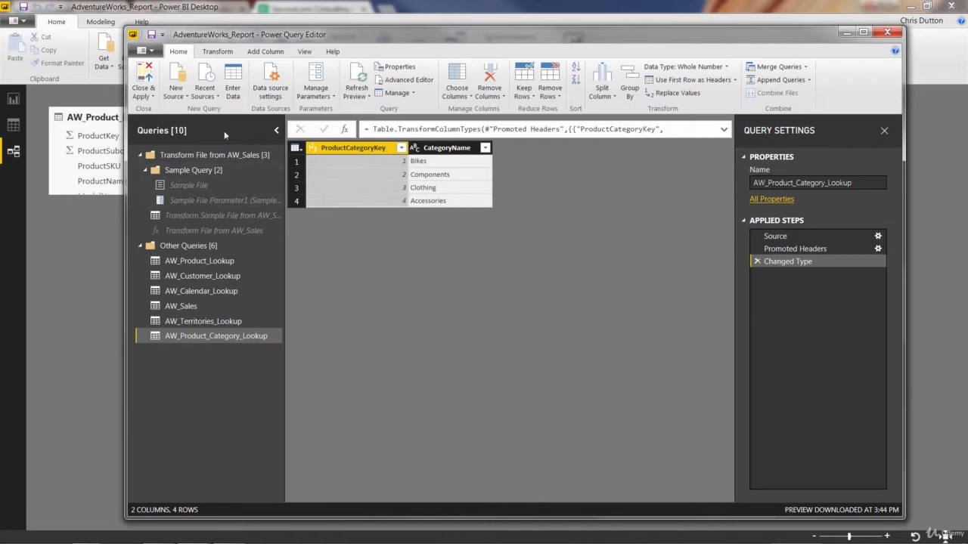
Step: Add the AdventureWorks_Product_Subcategories CSV file as a new source query
{"action": "left_click", "coordinate": [181, 97]}
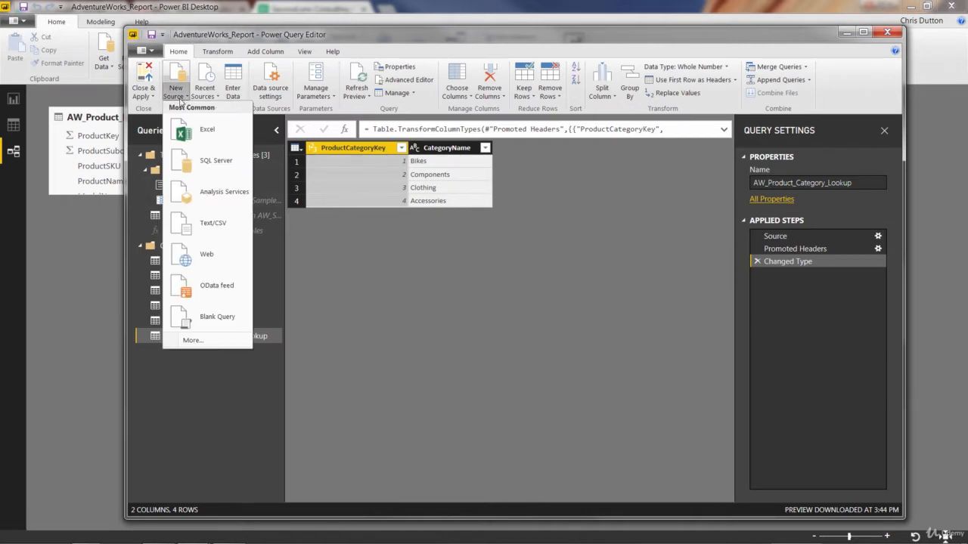
{"action": "left_click", "coordinate": [213, 223]}
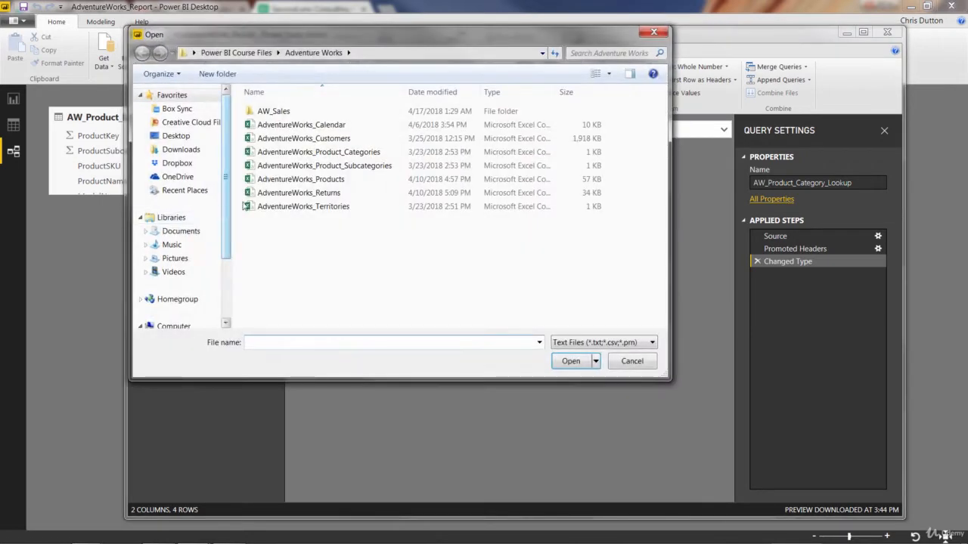
{"action": "double_click", "coordinate": [351, 166]}
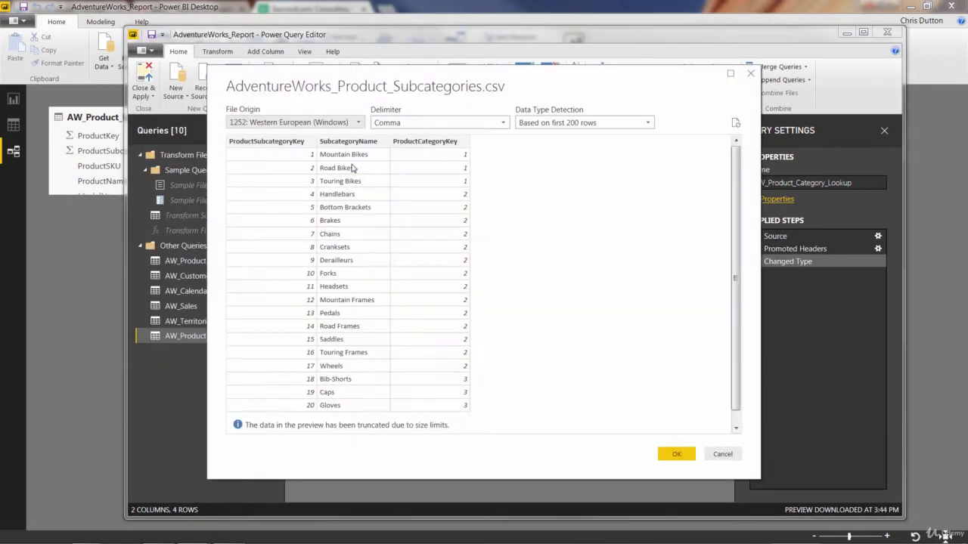
{"action": "left_click", "coordinate": [676, 459]}
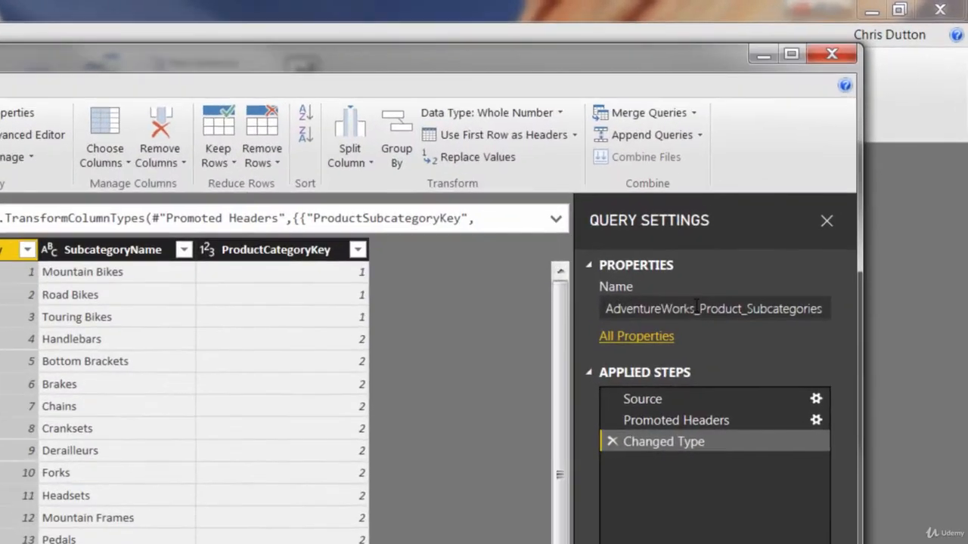
Step: Rename the product subcategories query as AW_Product_Subcategory_Lookup
{"action": "left_click_drag", "start_coordinate": [697, 304], "coordinate": [521, 313]}
{"action": "type", "text": "AW"}
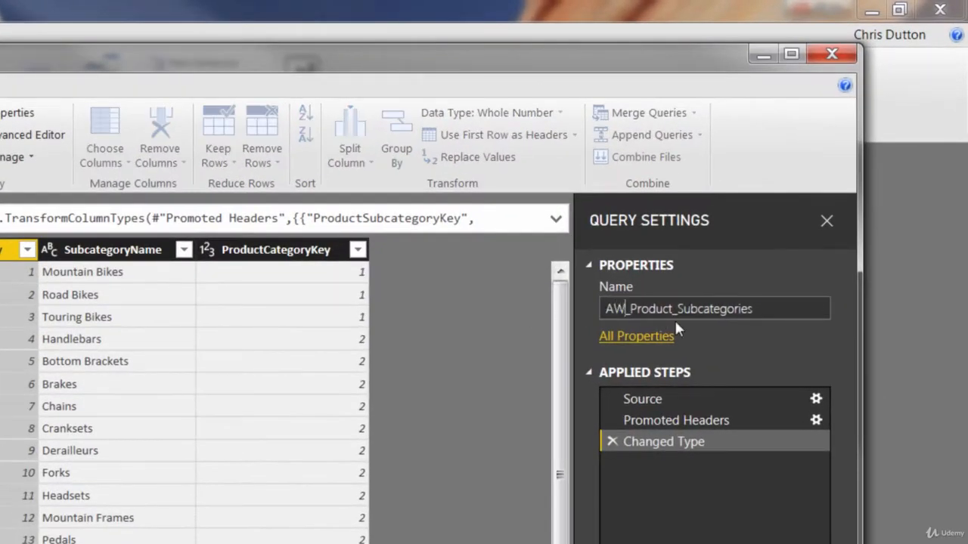
{"action": "left_click", "coordinate": [762, 309]}
{"action": "key", "text": "BackSpace"}
{"action": "key", "text": "BackSpace"}
{"action": "key", "text": "BackSpace"}
{"action": "type", "text": "y_Lookup"}
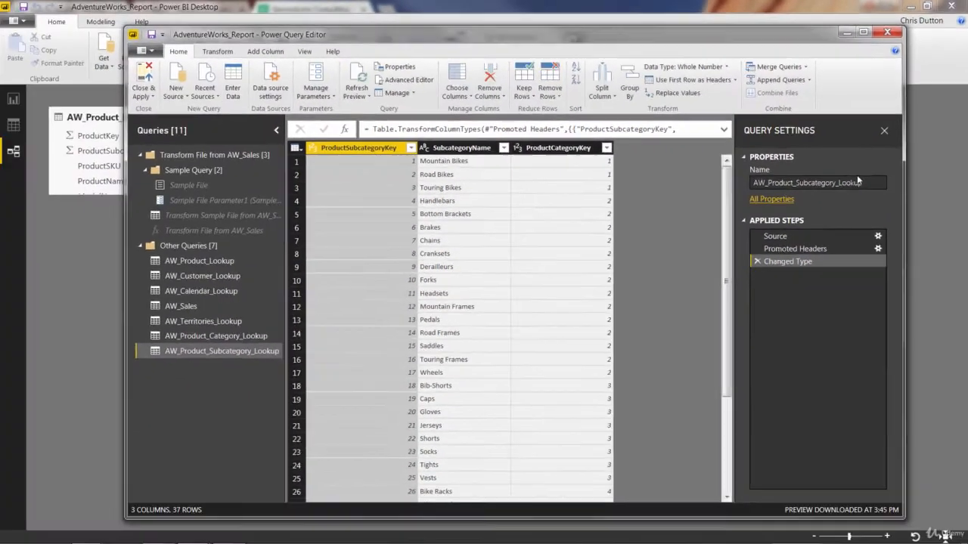
{"action": "key", "text": "Return"}
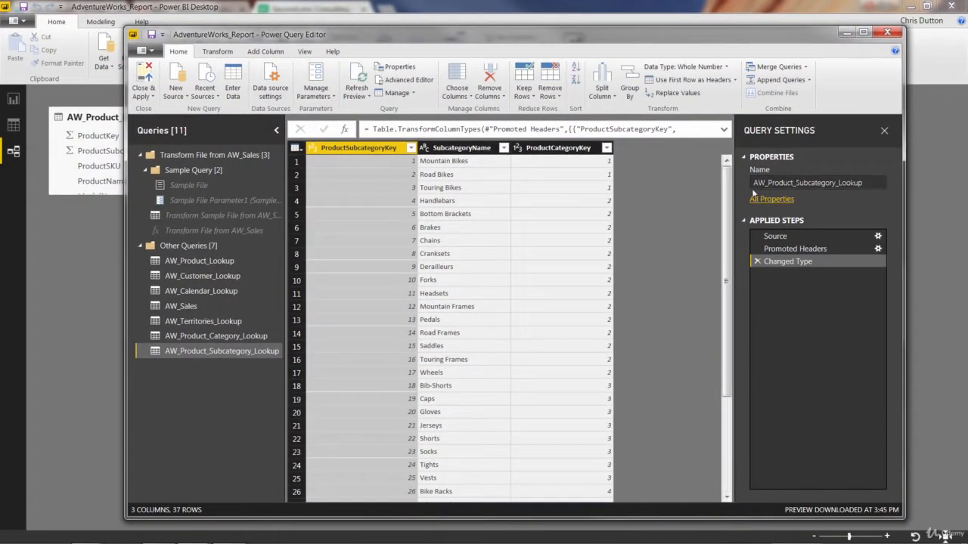
Step: Exclude the AW_Product_Subcategory_Lookup and AW_Product_Category_Lookup queries from the report refresh
{"action": "mouse_move", "coordinate": [729, 209]}
{"action": "left_mouse_down"}
{"action": "mouse_move", "coordinate": [720, 343]}
{"action": "mouse_move", "coordinate": [724, 214]}
{"action": "left_mouse_up"}
{"action": "left_click_drag", "start_coordinate": [730, 257], "coordinate": [732, 246]}
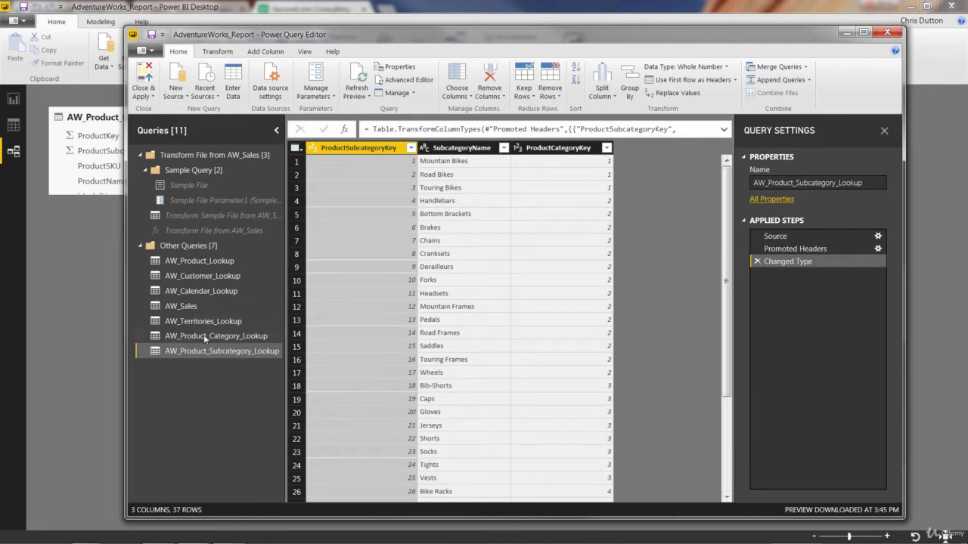
{"action": "right_click", "coordinate": [194, 354]}
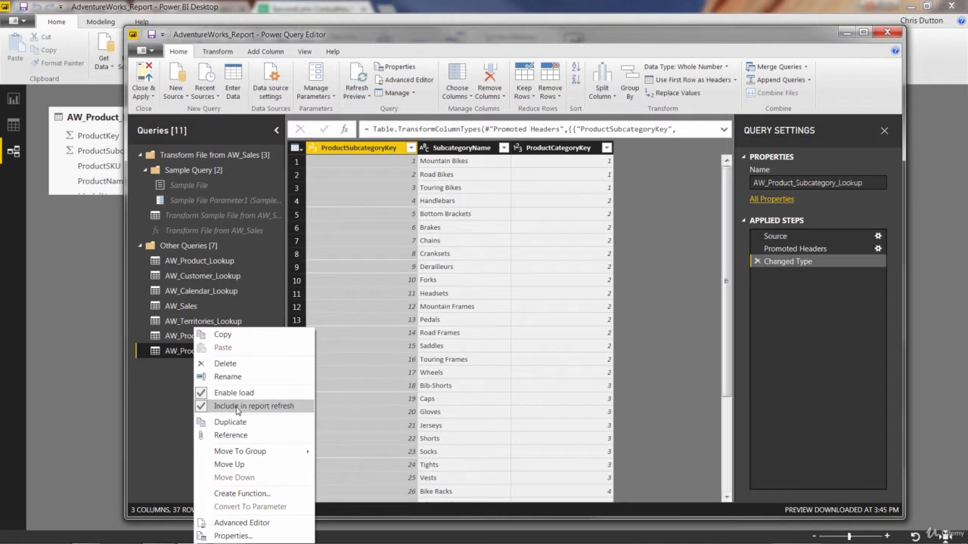
{"action": "key", "text": "Escape"}
{"action": "left_click", "coordinate": [209, 336]}
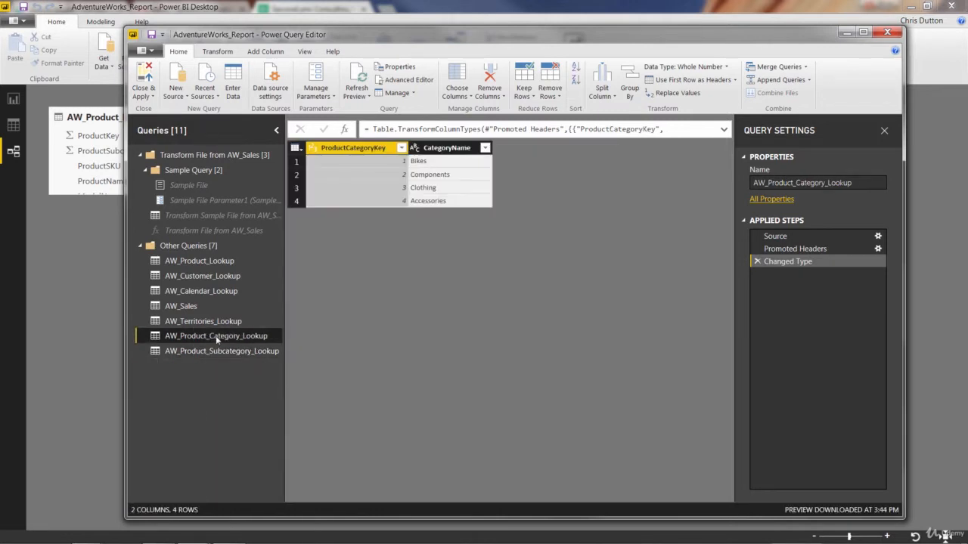
{"action": "right_click", "coordinate": [215, 336]}
{"action": "key", "text": "Escape"}
Step: Check the load and report refresh settings of the subcategory and category lookup queries
{"action": "right_click", "coordinate": [204, 352]}
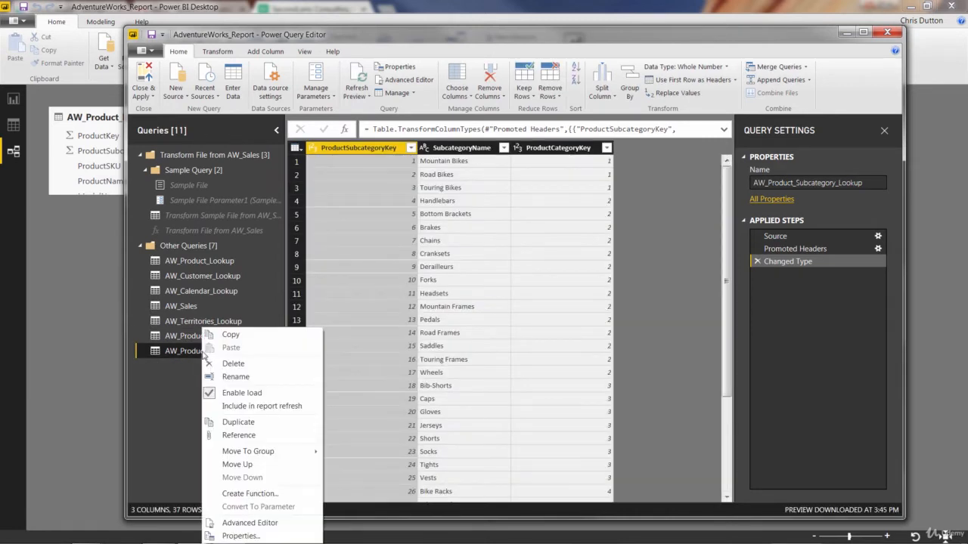
{"action": "key", "text": "Escape"}
{"action": "left_click", "coordinate": [181, 337]}
{"action": "right_click", "coordinate": [186, 337]}
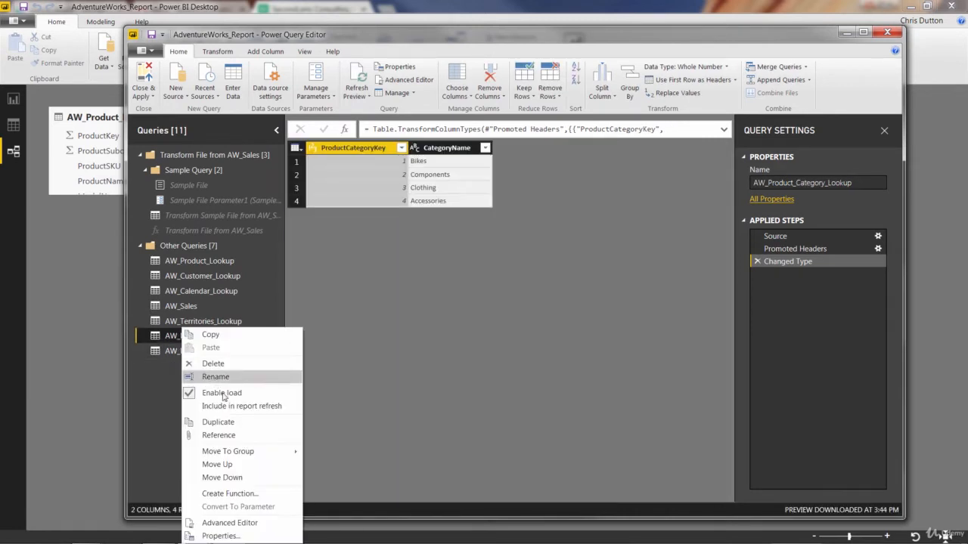
{"action": "left_click", "coordinate": [170, 340]}
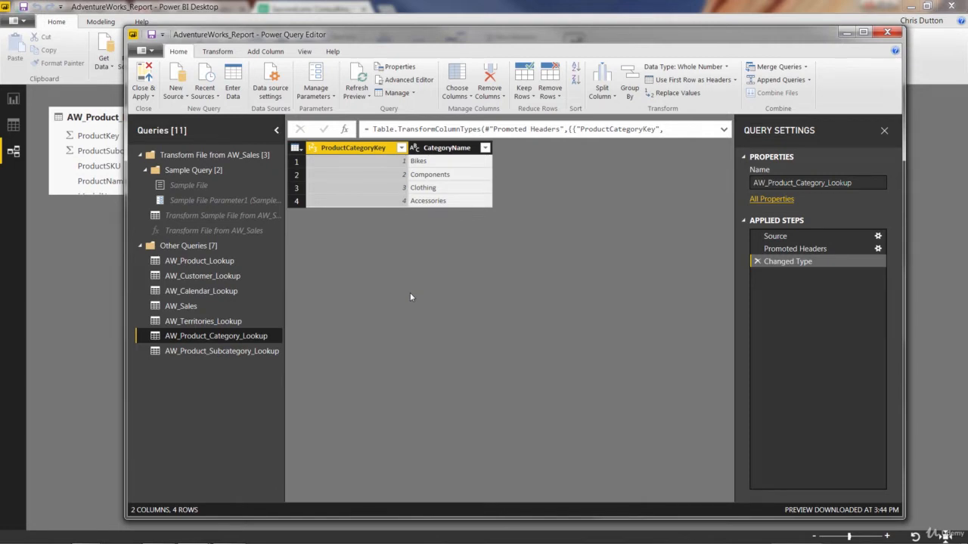
Step: In AW_Product_Lookup, add a column extracting the text before the "-" delimiter from ProductSKU
{"action": "left_click", "coordinate": [186, 262]}
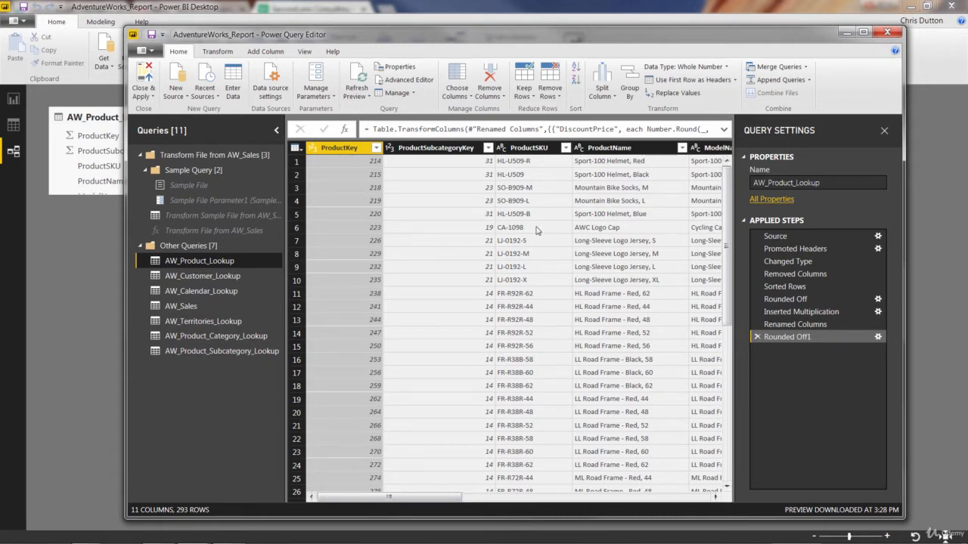
{"action": "left_click", "coordinate": [527, 149]}
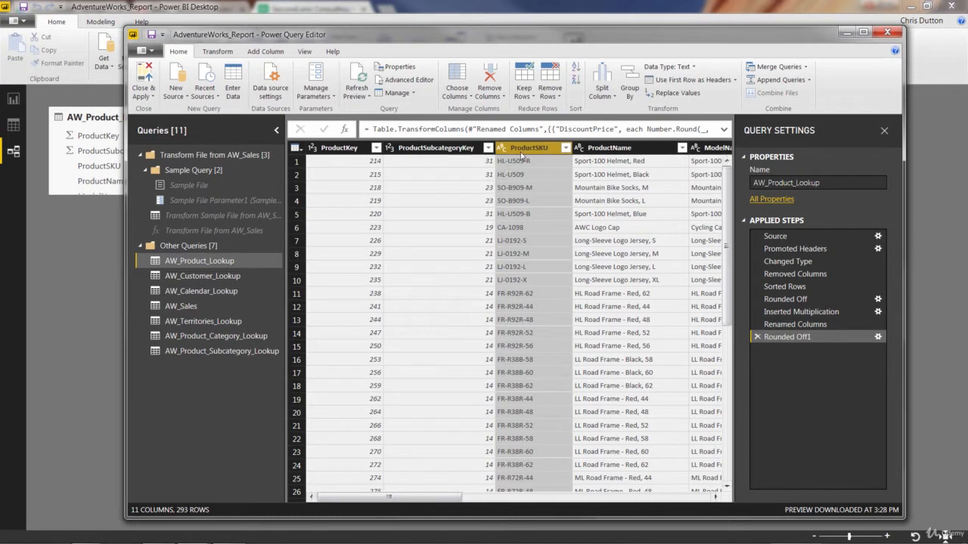
{"action": "left_click", "coordinate": [265, 52]}
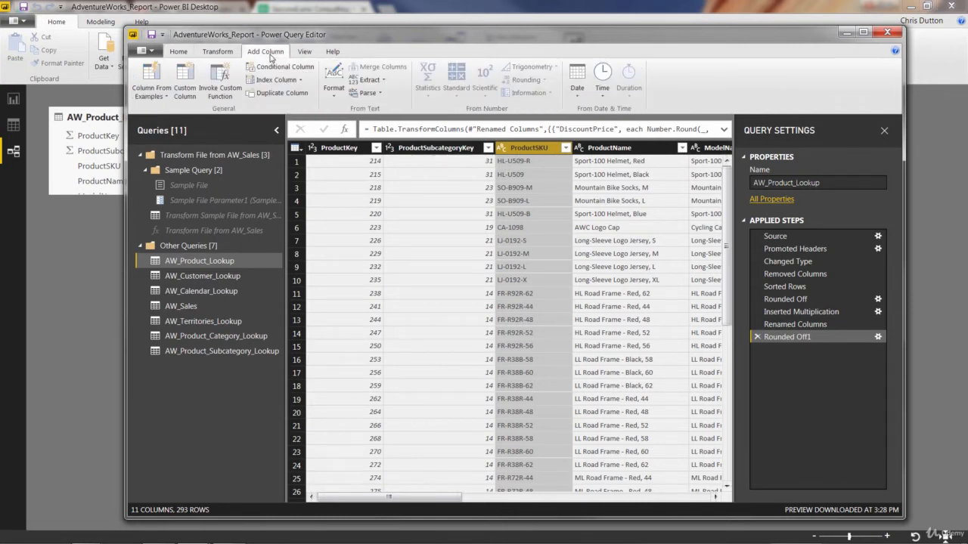
{"action": "left_click", "coordinate": [371, 80]}
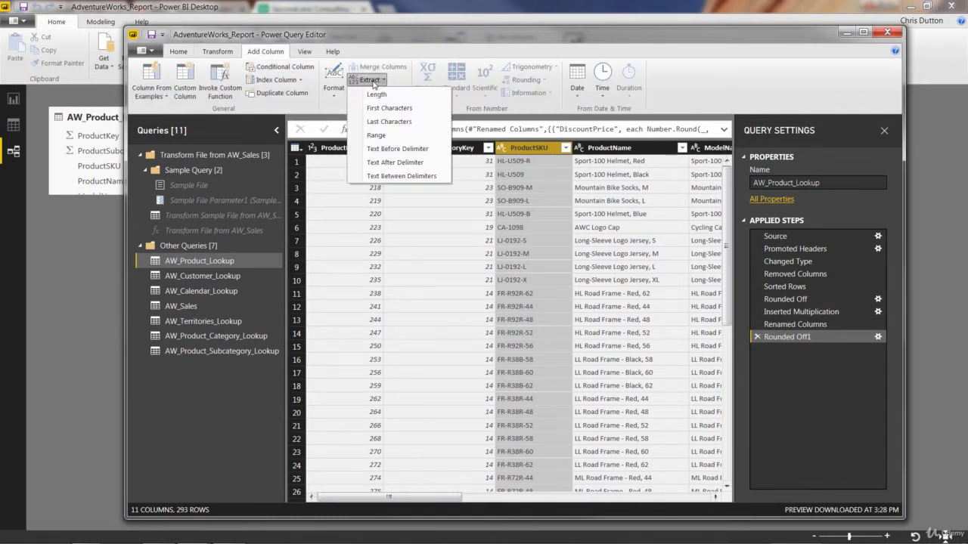
{"action": "left_click", "coordinate": [401, 149]}
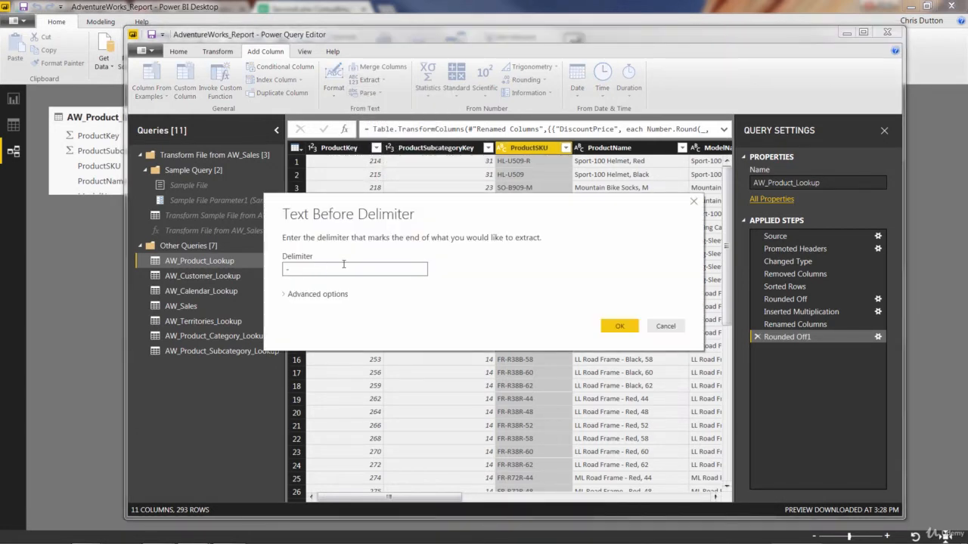
{"action": "type", "text": "-"}
{"action": "left_click", "coordinate": [619, 326]}
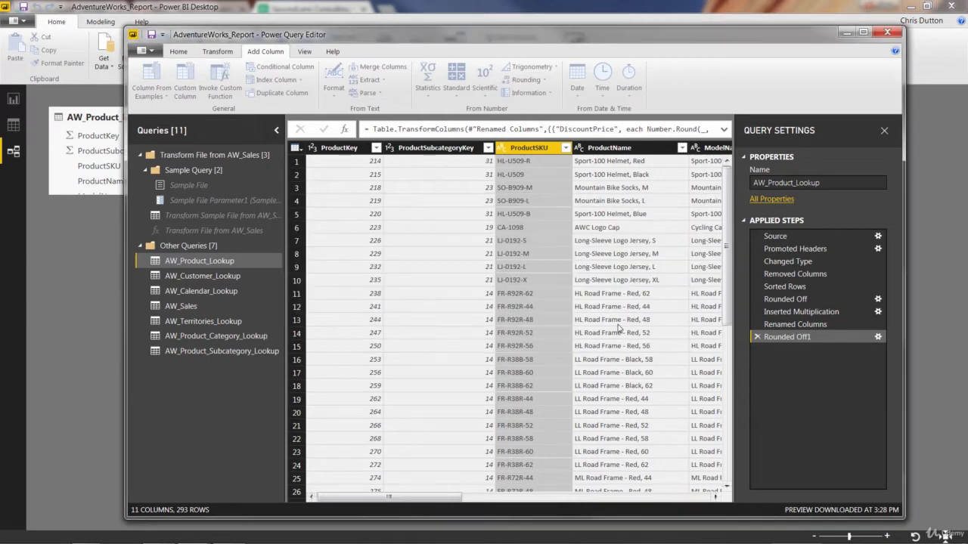
Step: Rename the extracted text column at the end of the table as SKUType
{"action": "left_click", "coordinate": [624, 498]}
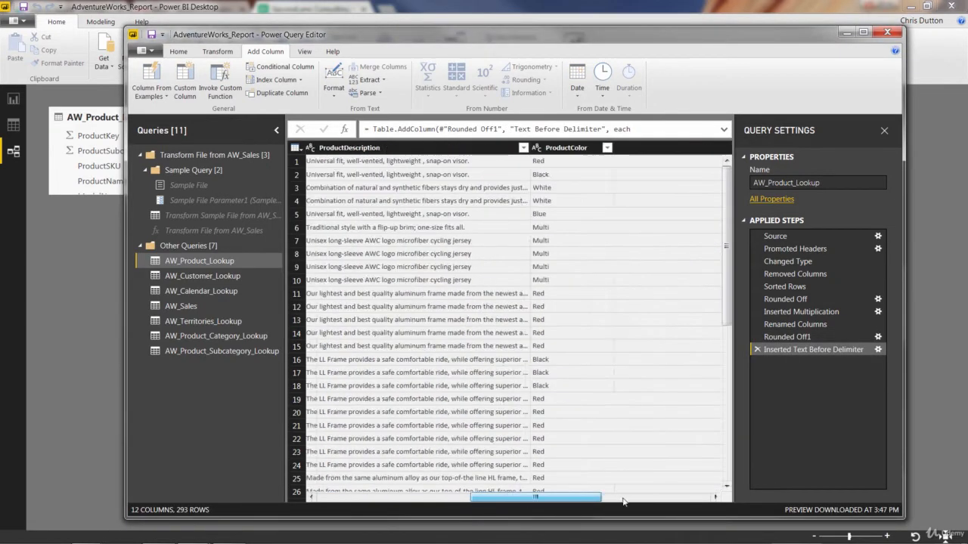
{"action": "left_click", "coordinate": [624, 497]}
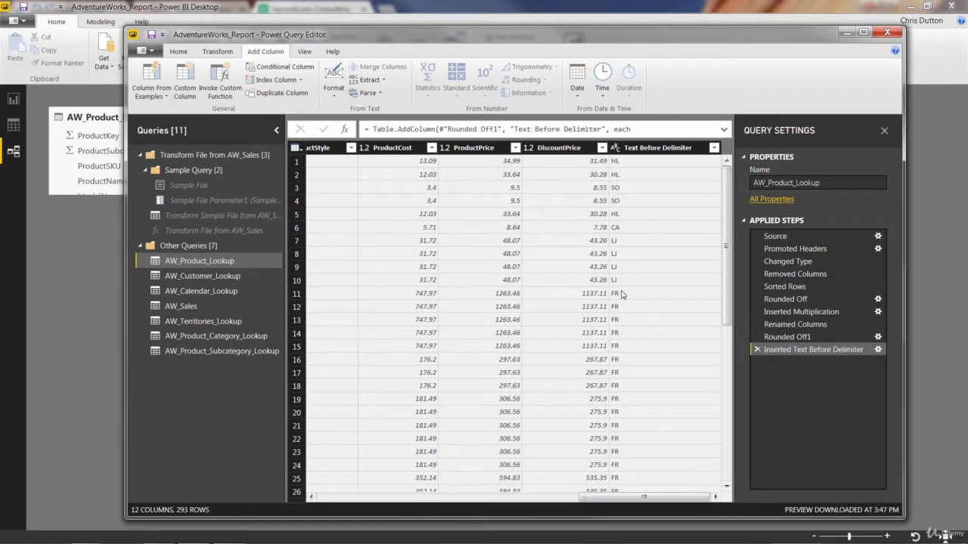
{"action": "double_click", "coordinate": [639, 149]}
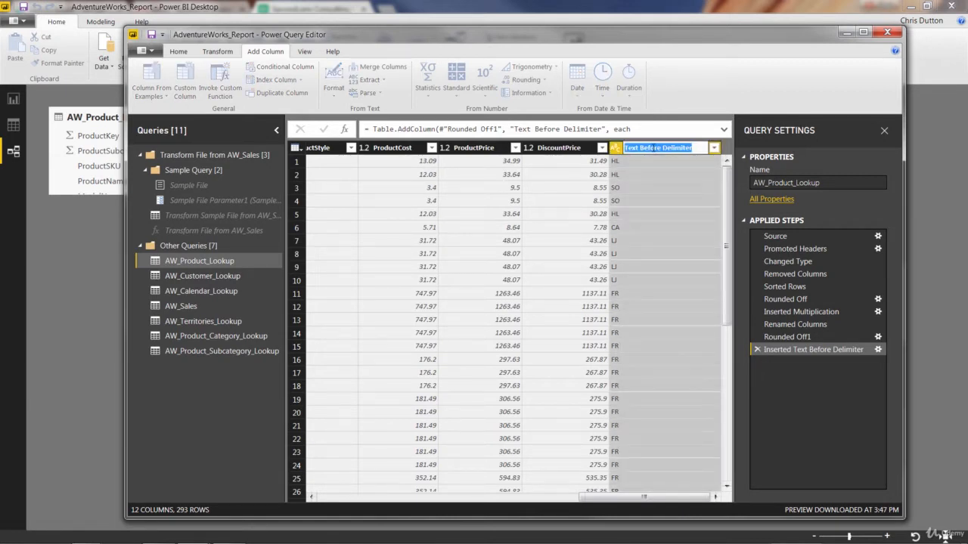
{"action": "type", "text": "SKUType"}
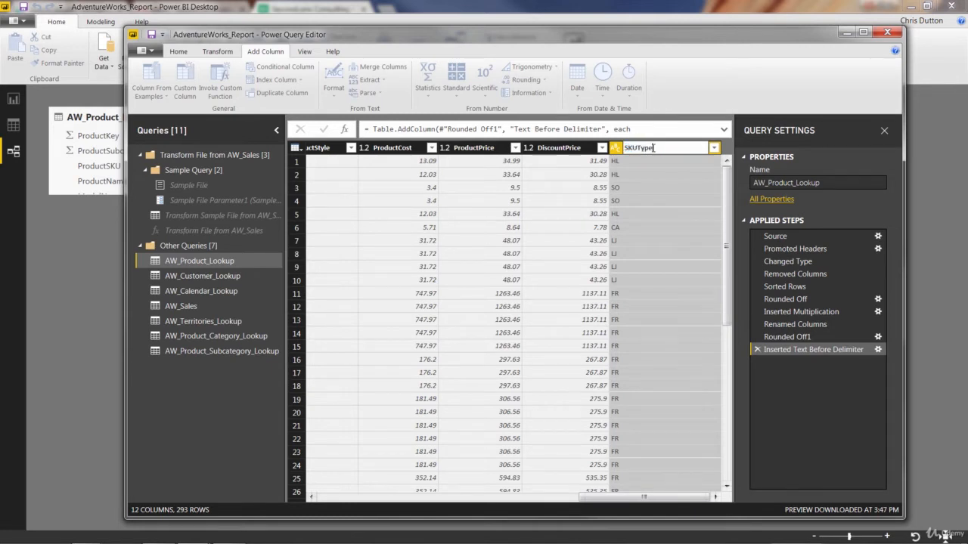
{"action": "key", "text": "Return"}
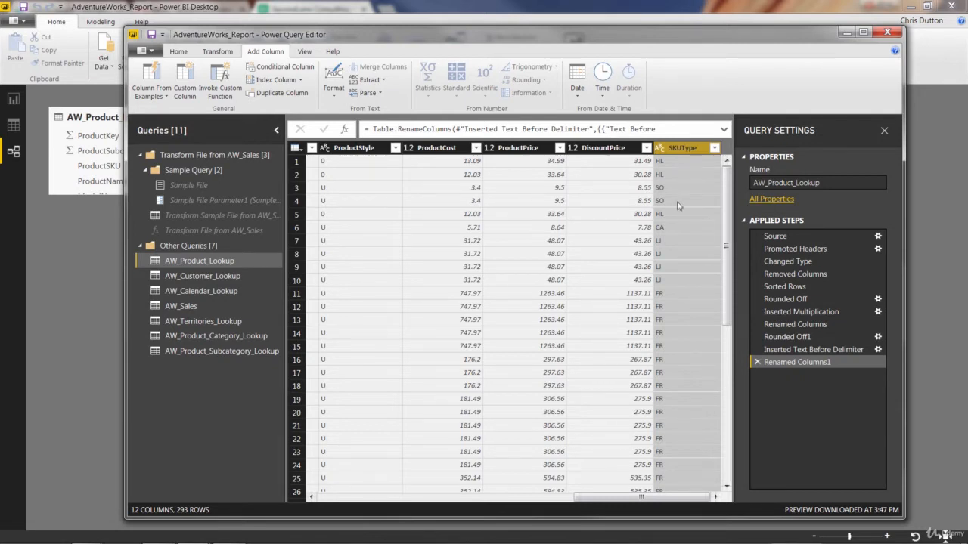
Step: Edit the Inserted Text Before Delimiter step so that the number of delimiters to skip is 1
{"action": "left_click", "coordinate": [846, 352]}
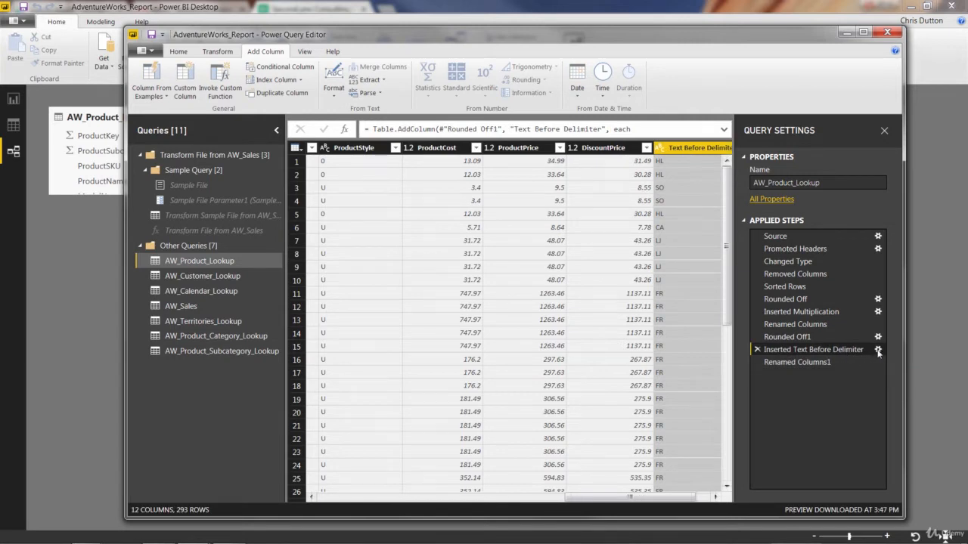
{"action": "left_click", "coordinate": [878, 351]}
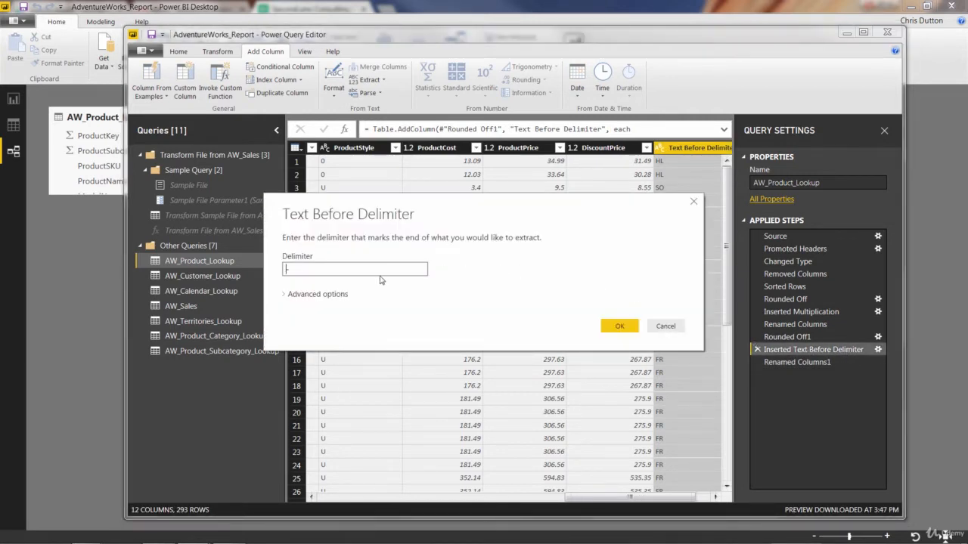
{"action": "left_click", "coordinate": [302, 296]}
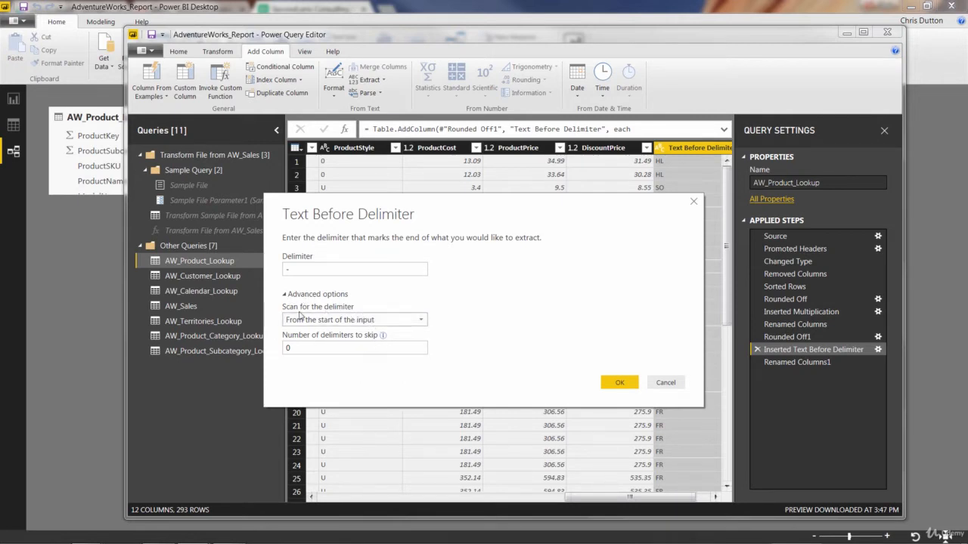
{"action": "double_click", "coordinate": [339, 352]}
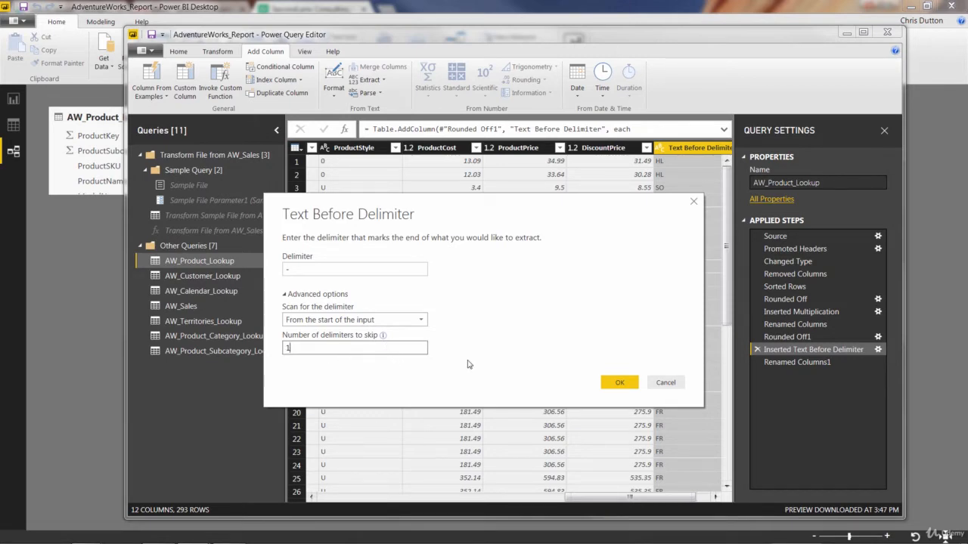
{"action": "left_click", "coordinate": [617, 383]}
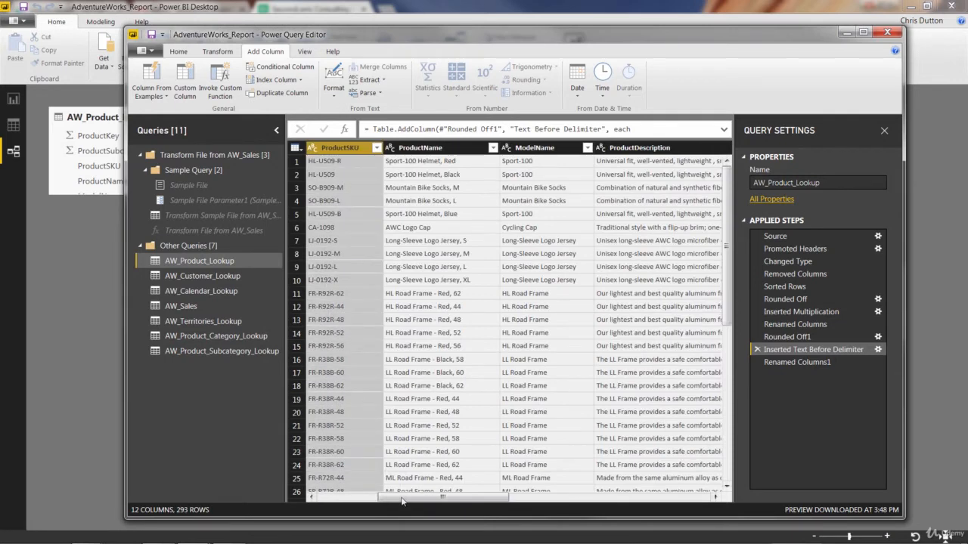
Step: Inspect the SKUType column values in AW_Product_Lookup as of the Renamed Columns1 step
{"action": "scroll", "coordinate": [632, 407], "scroll_direction": "right", "scroll_amount": 10}
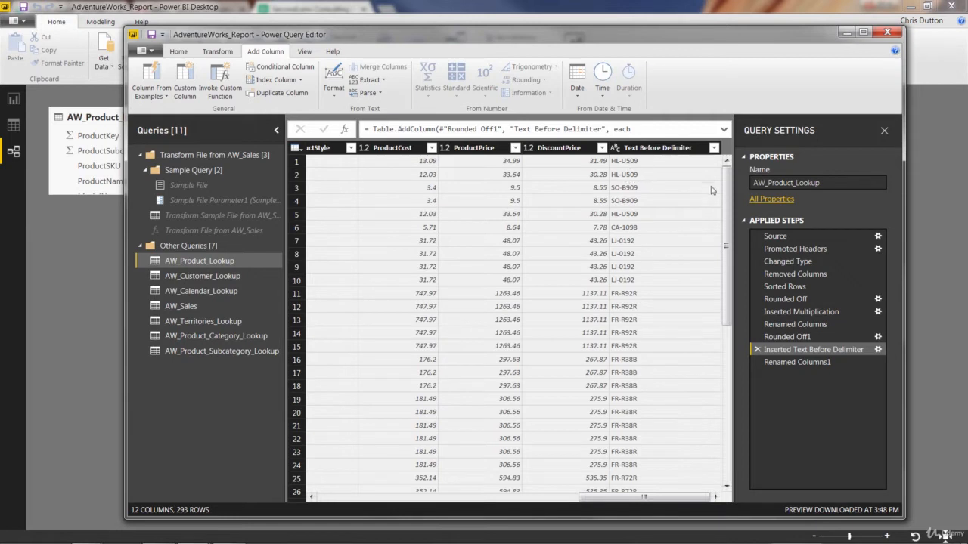
{"action": "left_click", "coordinate": [805, 363]}
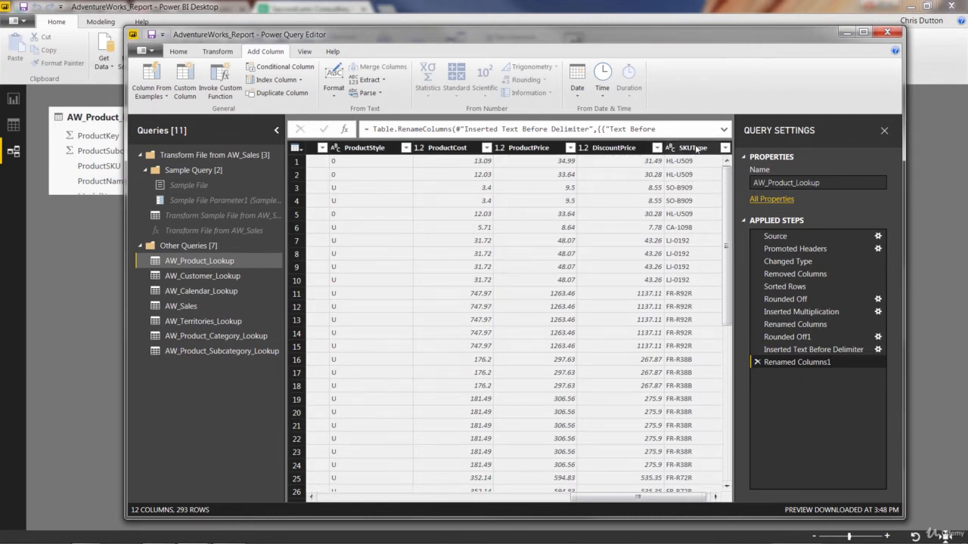
{"action": "scroll", "coordinate": [690, 311], "scroll_direction": "down", "scroll_amount": 3}
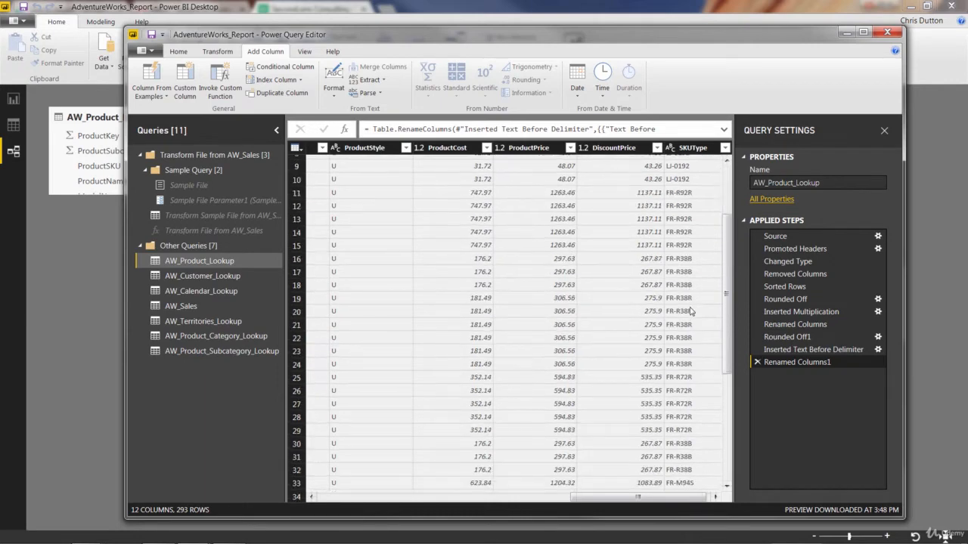
{"action": "scroll", "coordinate": [691, 311], "scroll_direction": "down", "scroll_amount": 6}
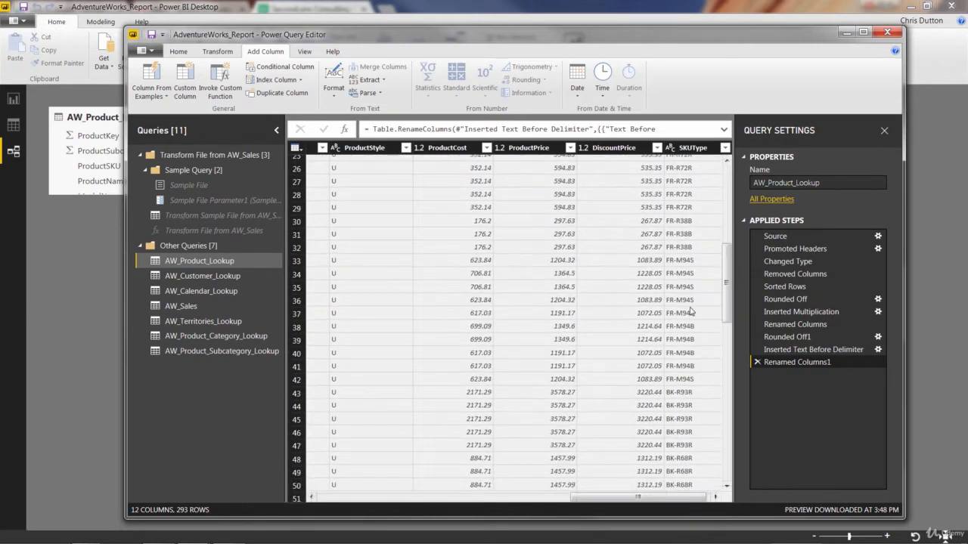
{"action": "scroll", "coordinate": [690, 310], "scroll_direction": "up", "scroll_amount": 8}
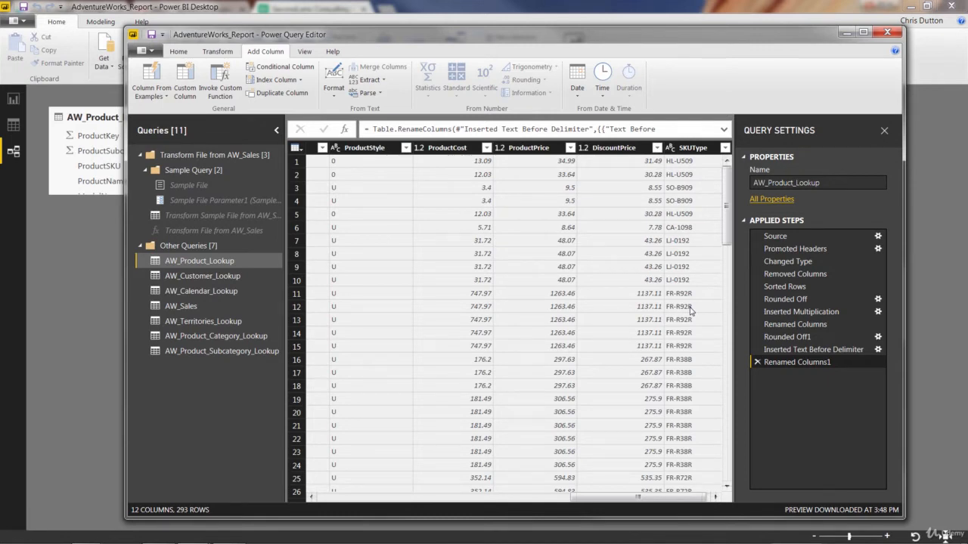
Step: Replace the value 0 with NA in the ProductStyle column and review the column's distinct values
{"action": "left_click", "coordinate": [368, 149]}
{"action": "left_click", "coordinate": [406, 148]}
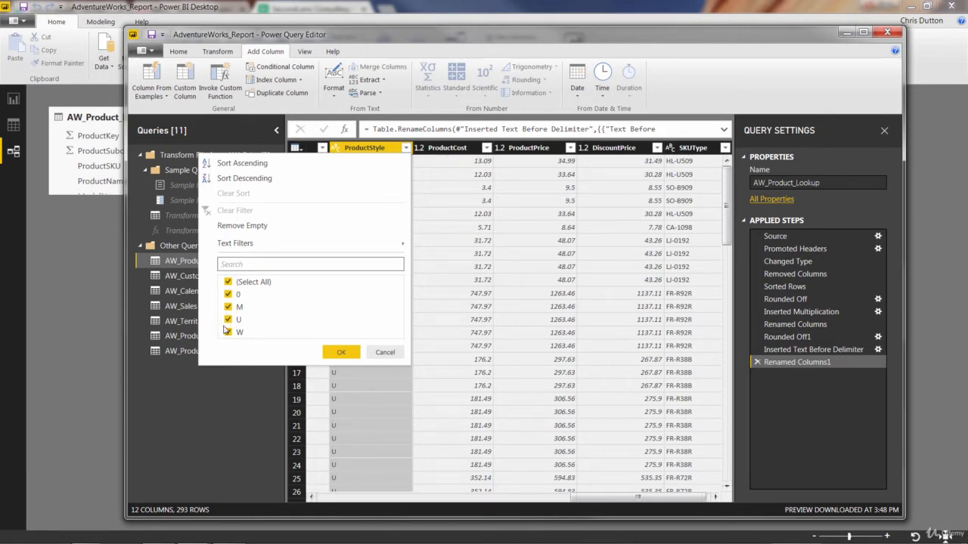
{"action": "left_click", "coordinate": [342, 353]}
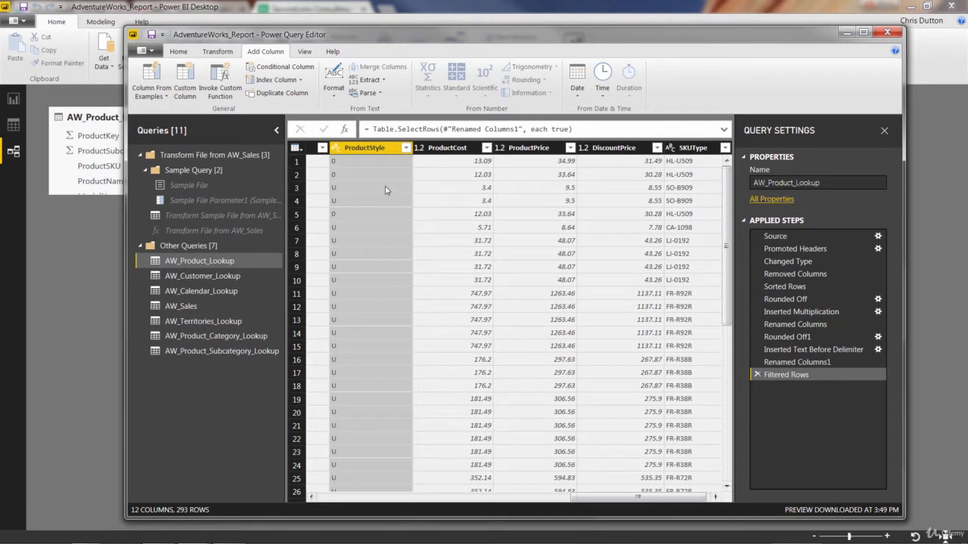
{"action": "left_click", "coordinate": [216, 52]}
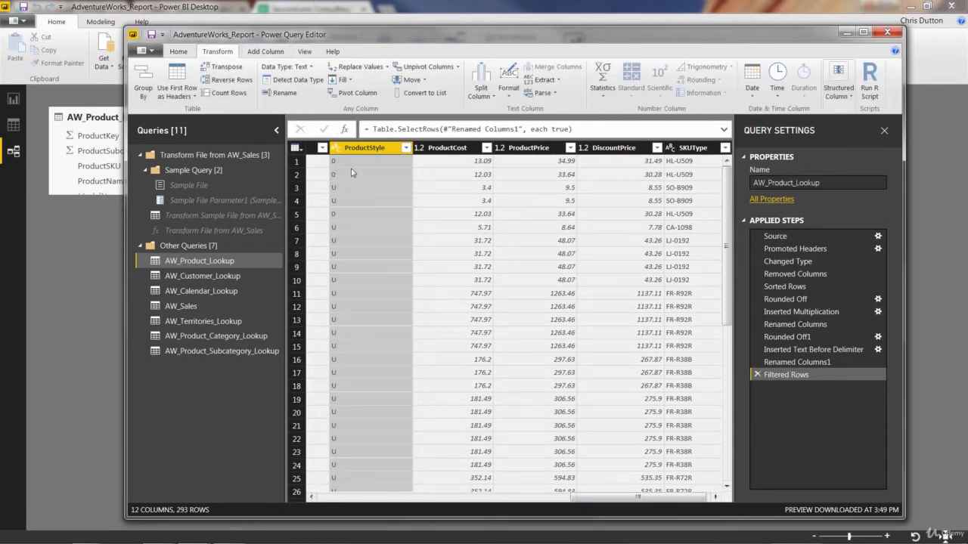
{"action": "left_click", "coordinate": [370, 68]}
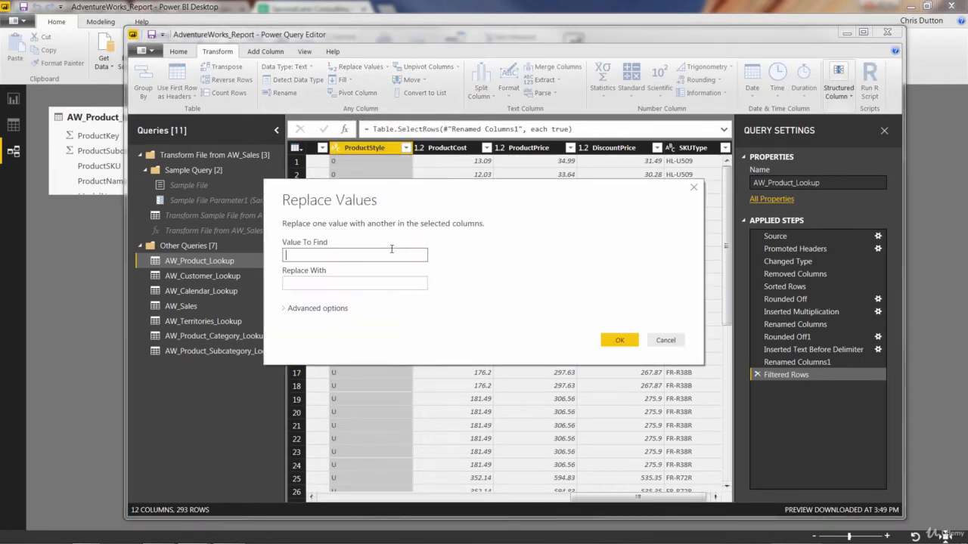
{"action": "type", "text": "0"}
{"action": "left_click", "coordinate": [326, 284]}
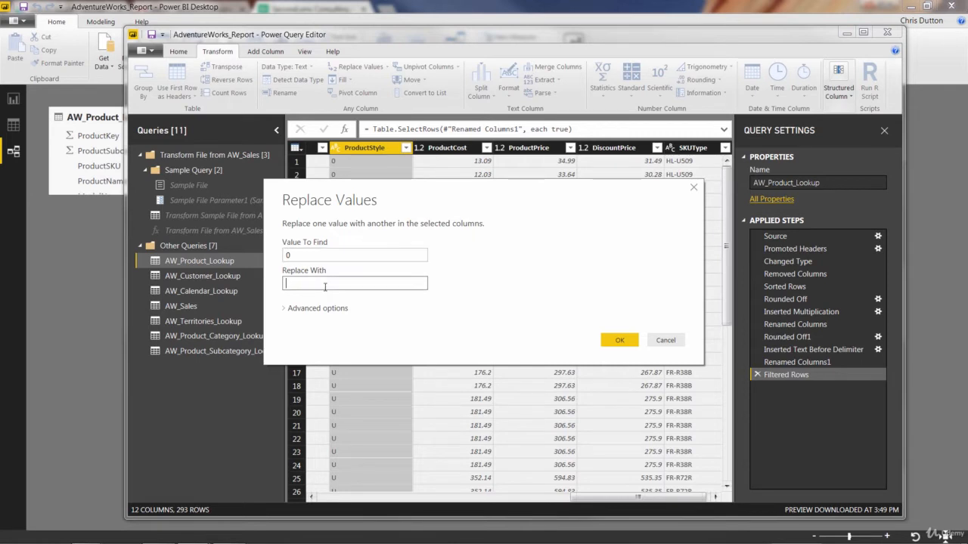
{"action": "type", "text": "NA"}
{"action": "left_click", "coordinate": [619, 340]}
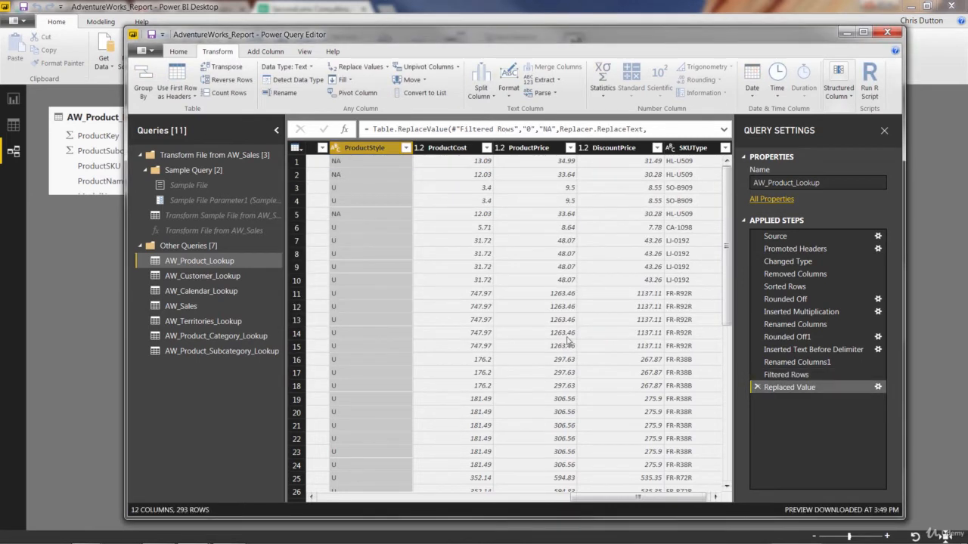
{"action": "left_click", "coordinate": [406, 149]}
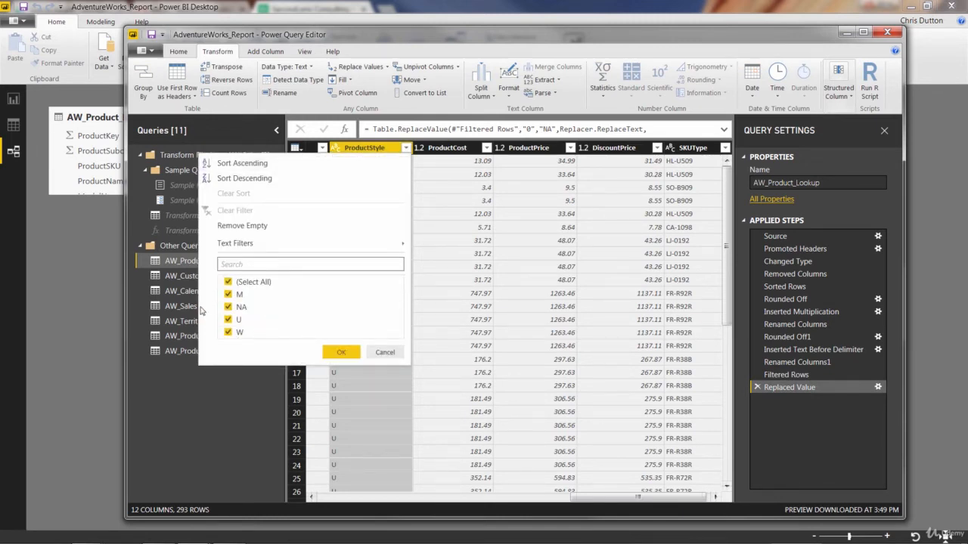
{"action": "left_click", "coordinate": [338, 353]}
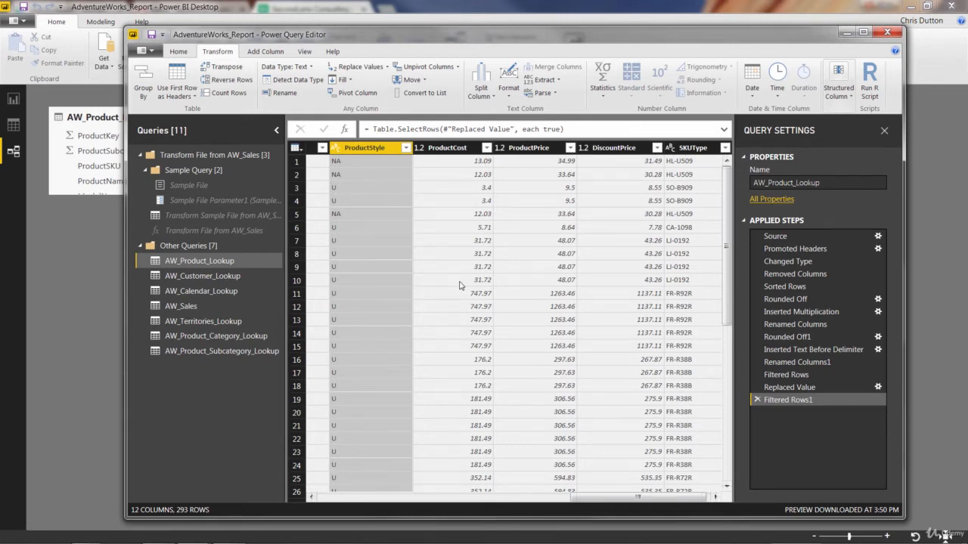
Step: Edit the Inserted Multiplication step so that ProductPrice is multiplied by 0.85
{"action": "left_click", "coordinate": [825, 316]}
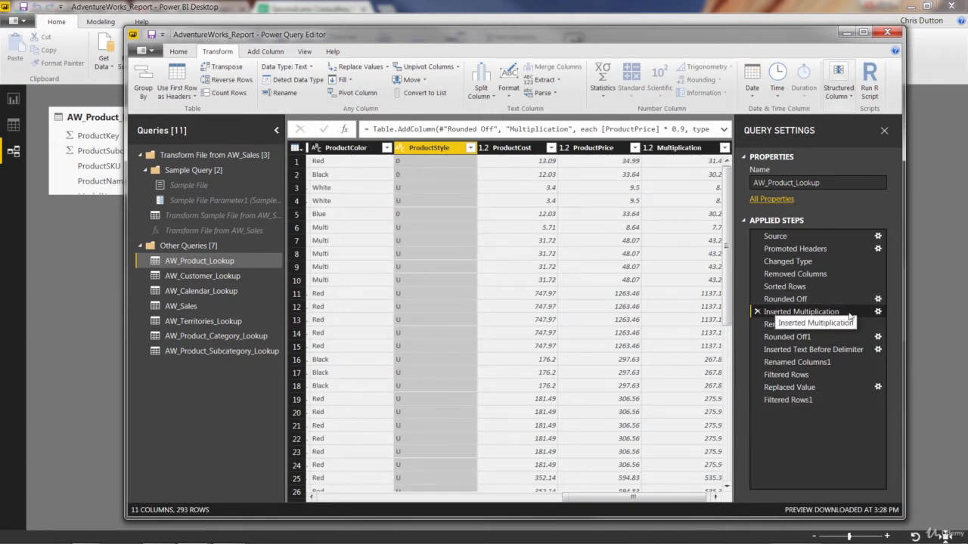
{"action": "left_click", "coordinate": [878, 313]}
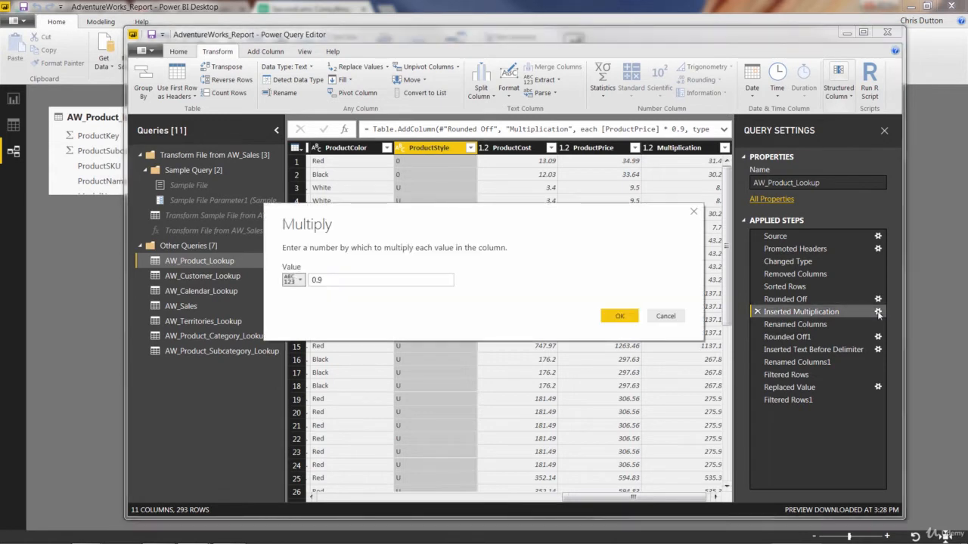
{"action": "left_click", "coordinate": [383, 281]}
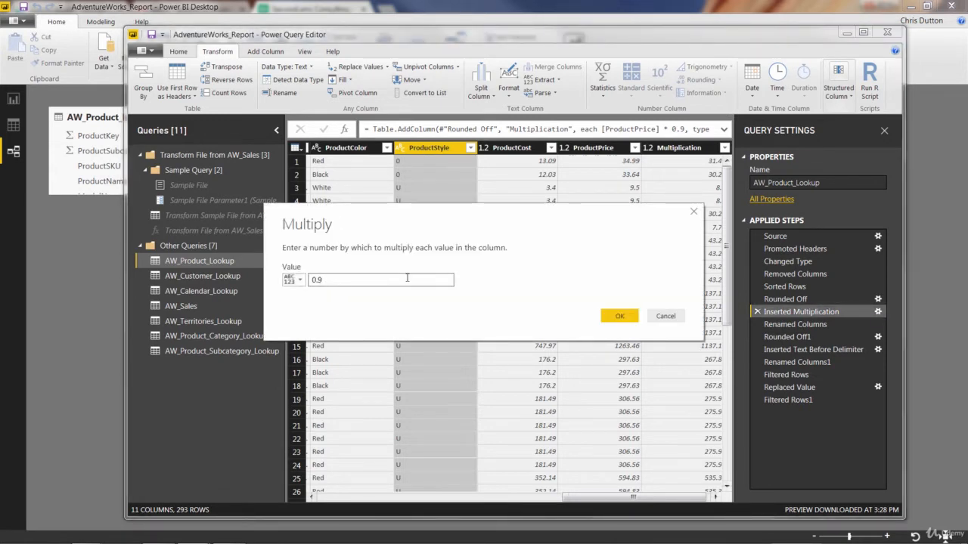
{"action": "type", "text": "85"}
{"action": "left_click", "coordinate": [614, 318]}
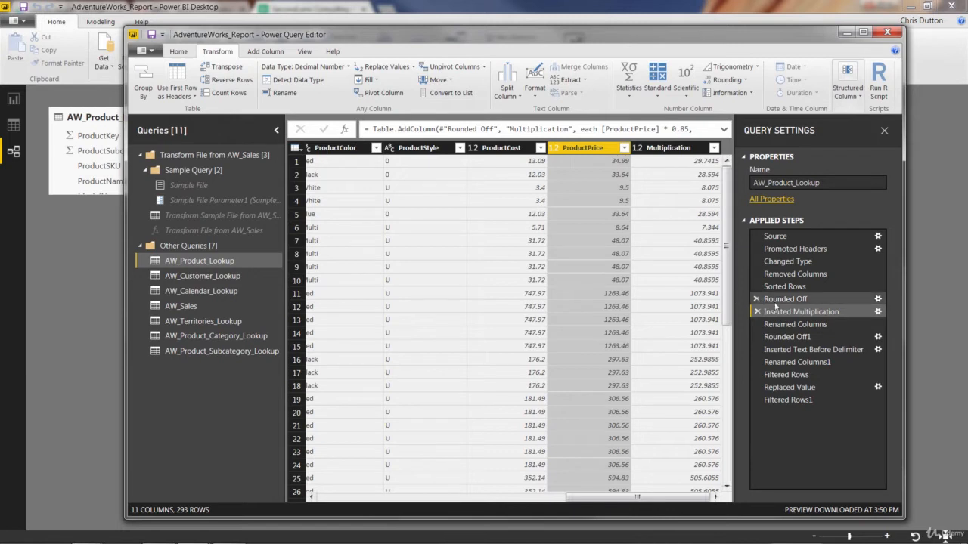
Step: Review each applied step from Renamed Columns to Filtered Rows1, including the recalculated DiscountPrice column
{"action": "left_click", "coordinate": [794, 324]}
{"action": "left_click", "coordinate": [793, 338]}
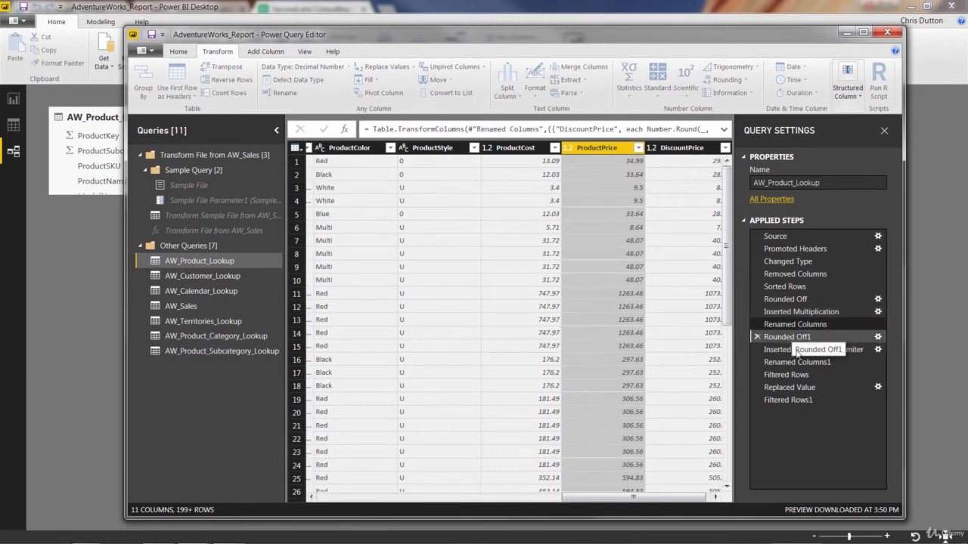
{"action": "left_click", "coordinate": [796, 349]}
{"action": "left_click", "coordinate": [796, 362]}
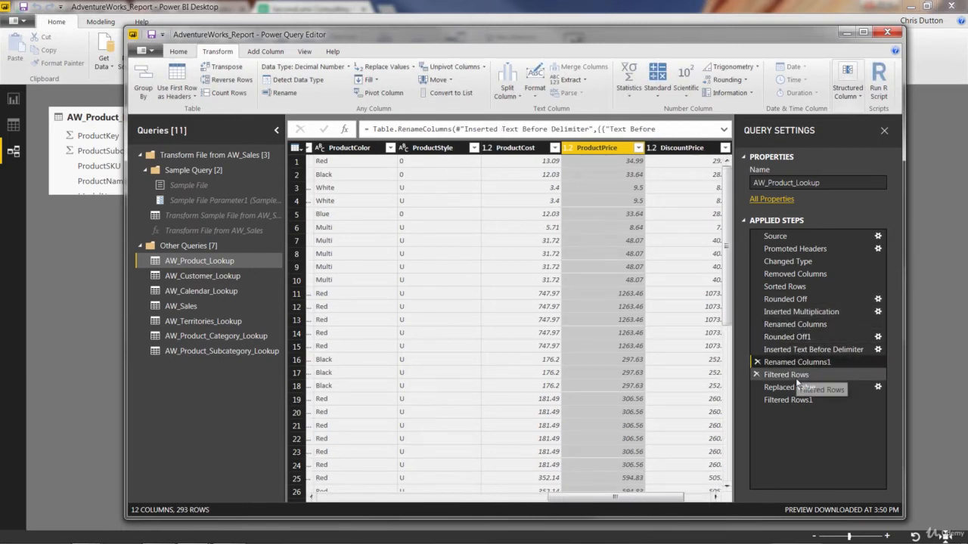
{"action": "left_click", "coordinate": [791, 375]}
{"action": "left_click", "coordinate": [791, 387]}
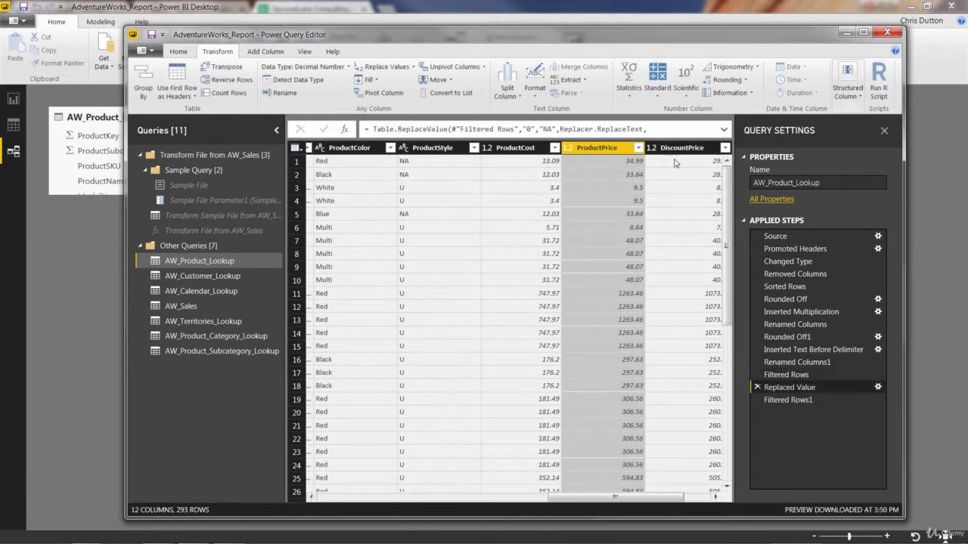
{"action": "left_click", "coordinate": [786, 400]}
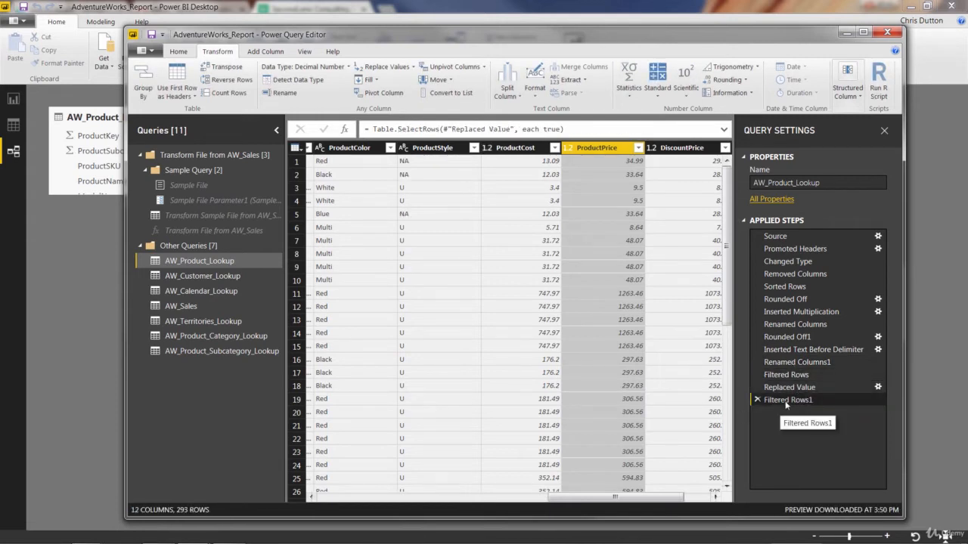
{"action": "left_click_drag", "start_coordinate": [612, 498], "coordinate": [639, 499]}
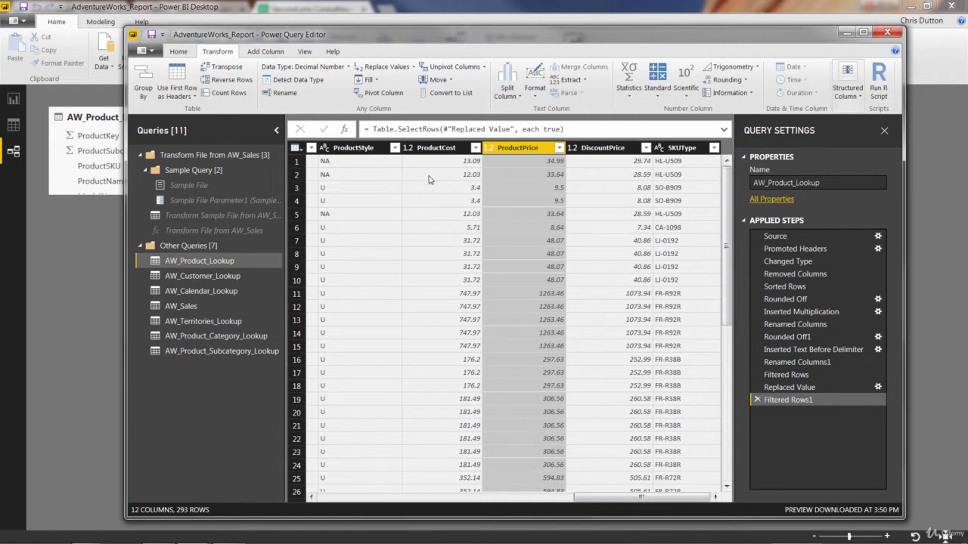
Step: Calculate the average of the ProductCost column and remove the Calculated Average step again
{"action": "left_click", "coordinate": [429, 148]}
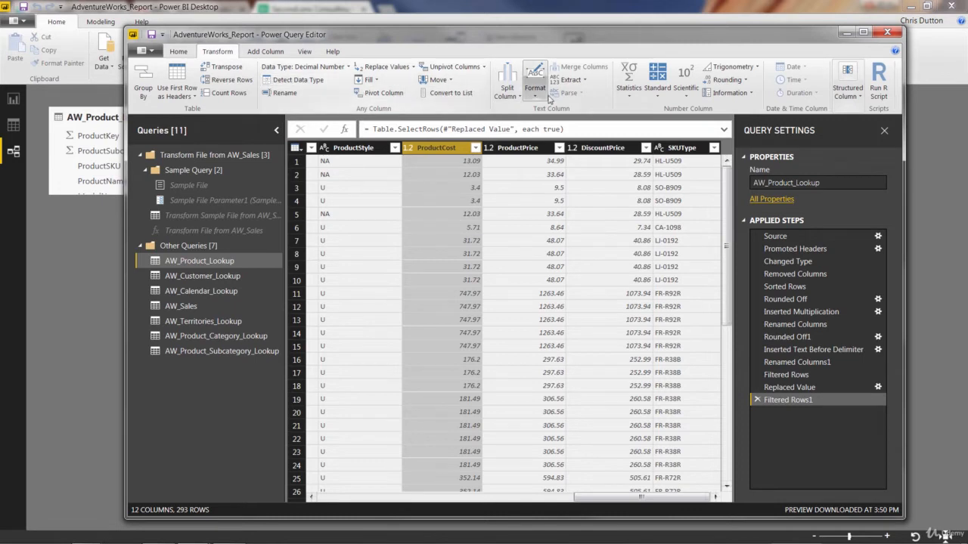
{"action": "left_click", "coordinate": [624, 98]}
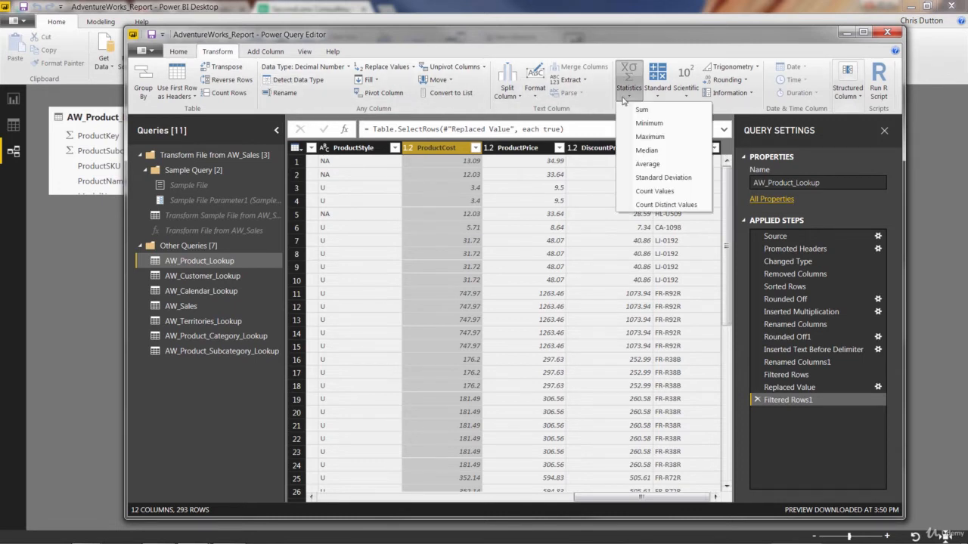
{"action": "left_click", "coordinate": [644, 164]}
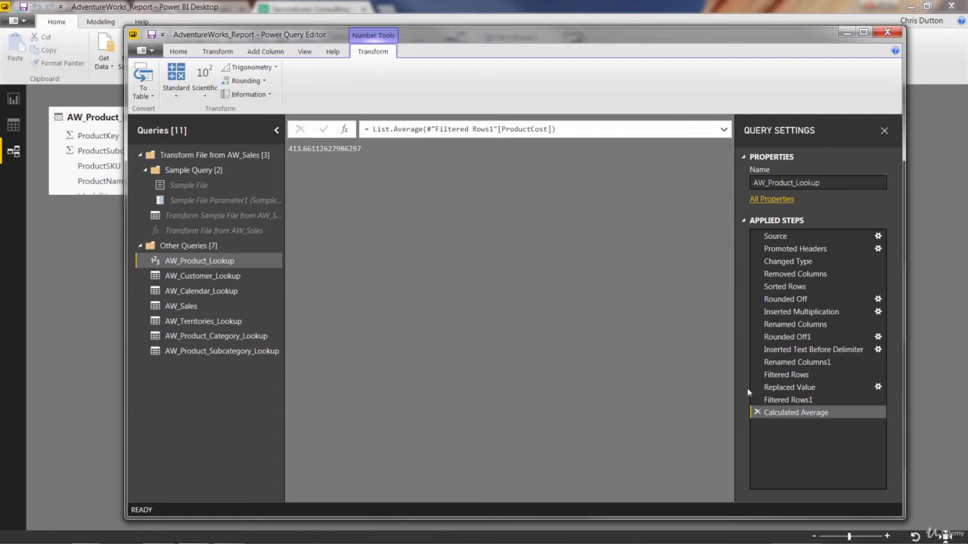
{"action": "left_click", "coordinate": [758, 413]}
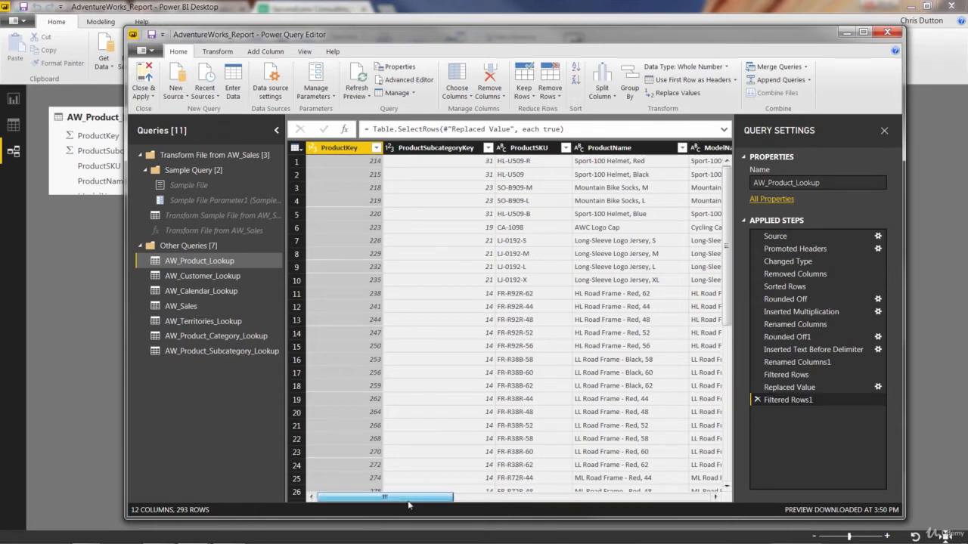
Step: Count the distinct values in the ProductColor column and remove the Calculated Distinct Count step again
{"action": "left_click_drag", "start_coordinate": [408, 505], "coordinate": [603, 505]}
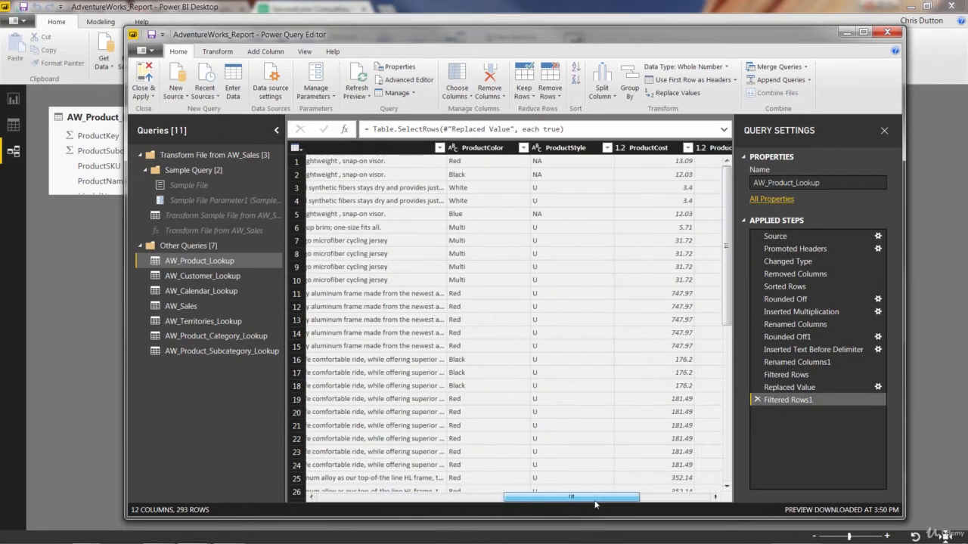
{"action": "left_click", "coordinate": [477, 149]}
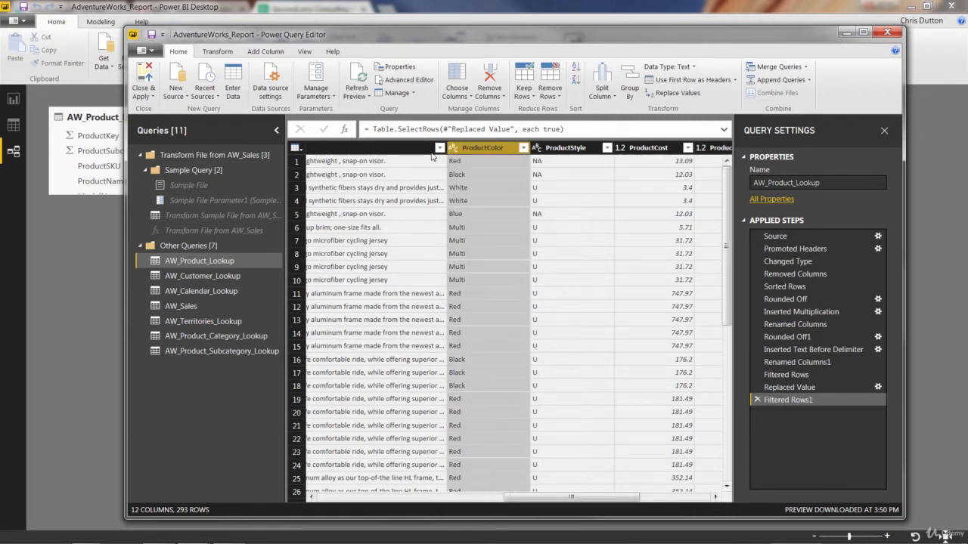
{"action": "left_click", "coordinate": [217, 51]}
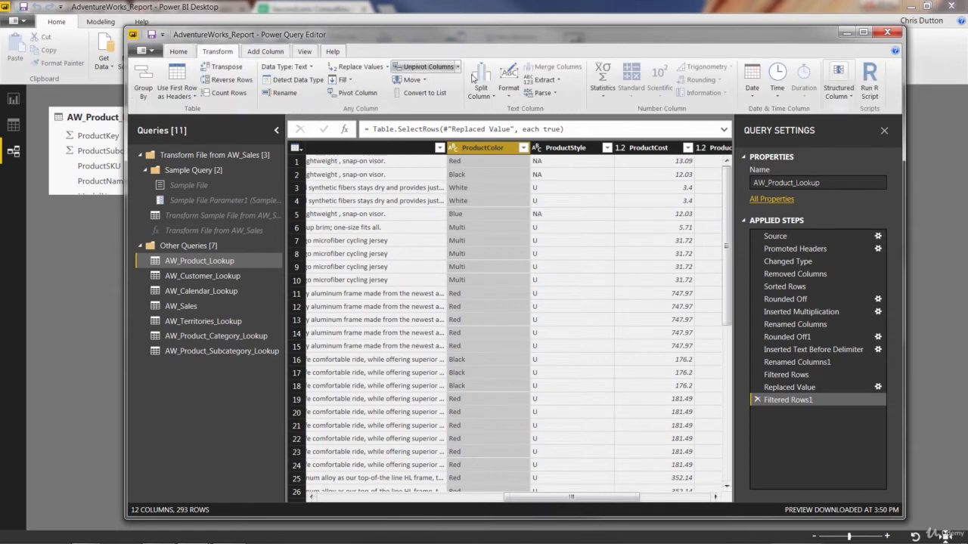
{"action": "left_click", "coordinate": [597, 95]}
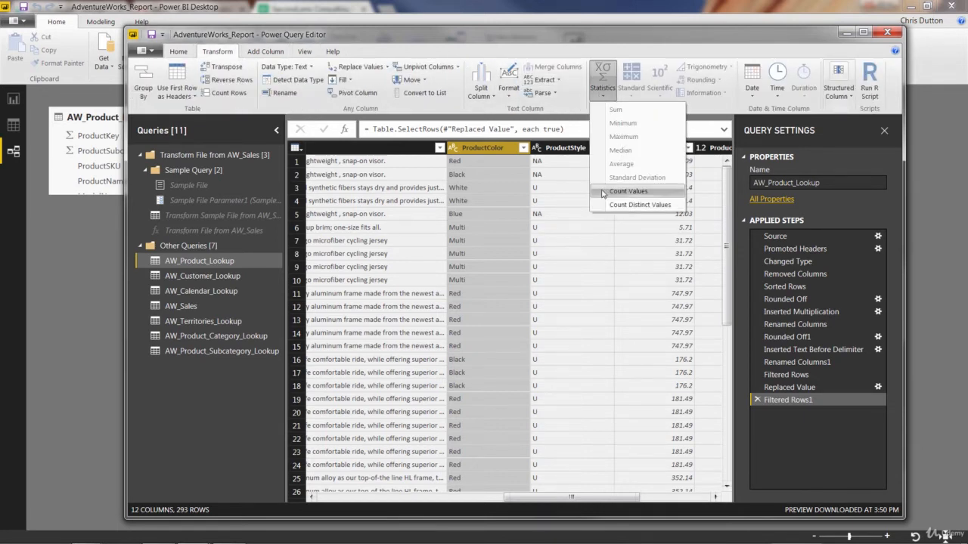
{"action": "left_click", "coordinate": [639, 206]}
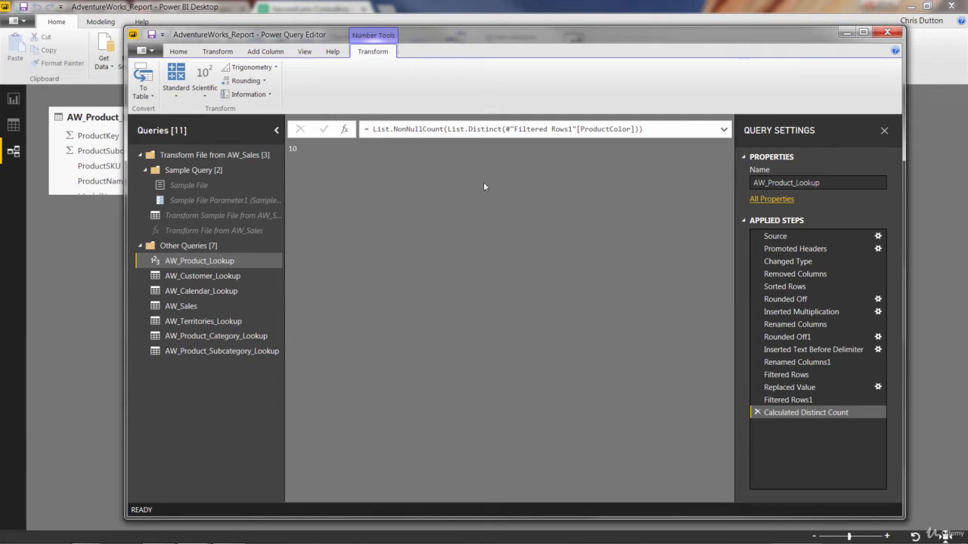
{"action": "left_click", "coordinate": [757, 413]}
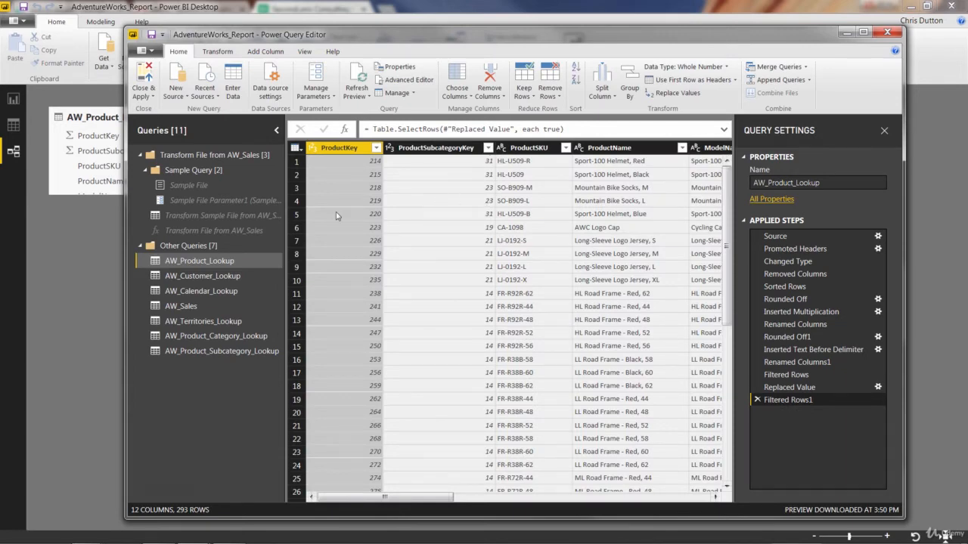
Step: Count the distinct values in AW_Customer_Lookup's FullName column and remove the Calculated Distinct Count step again
{"action": "left_click", "coordinate": [192, 280]}
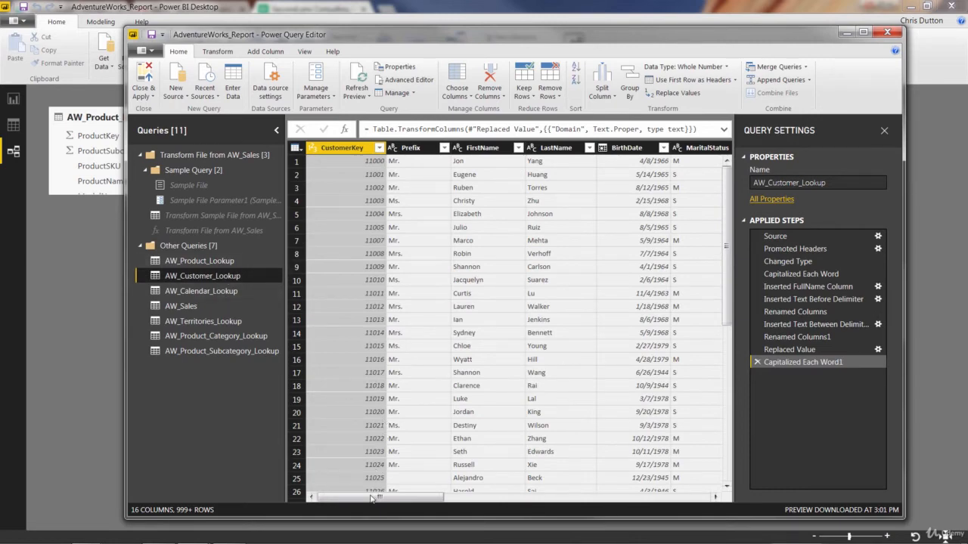
{"action": "left_click_drag", "start_coordinate": [372, 495], "coordinate": [650, 513]}
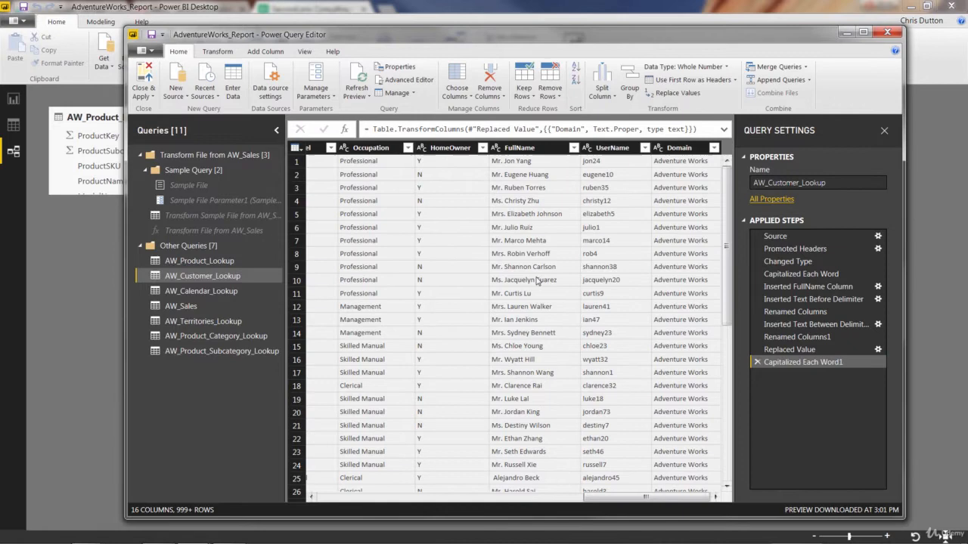
{"action": "left_click", "coordinate": [534, 149]}
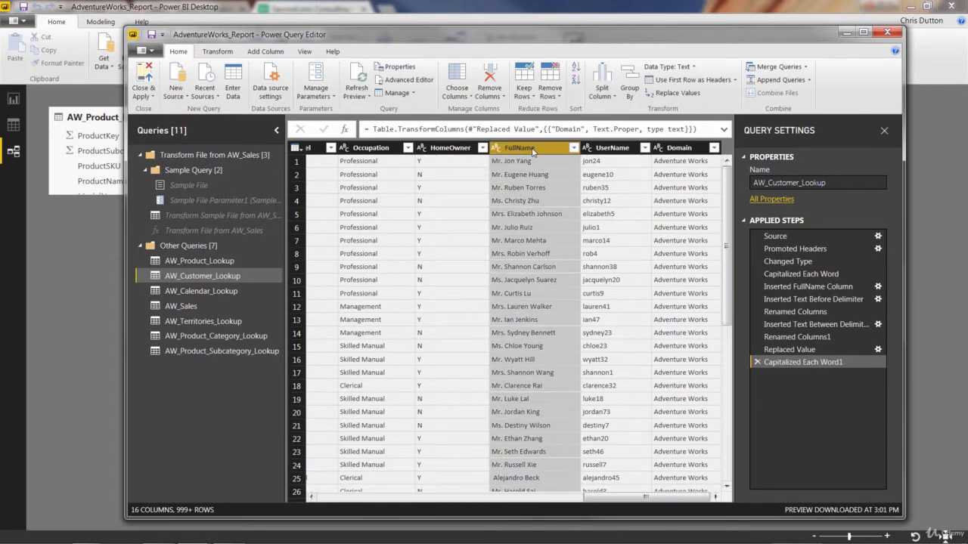
{"action": "left_click", "coordinate": [217, 53]}
{"action": "left_click", "coordinate": [601, 91]}
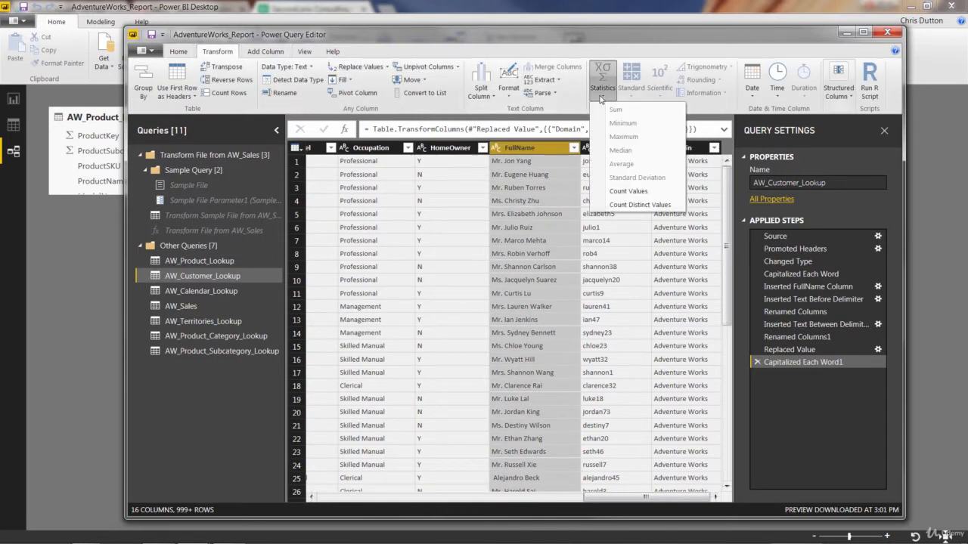
{"action": "left_click", "coordinate": [605, 199]}
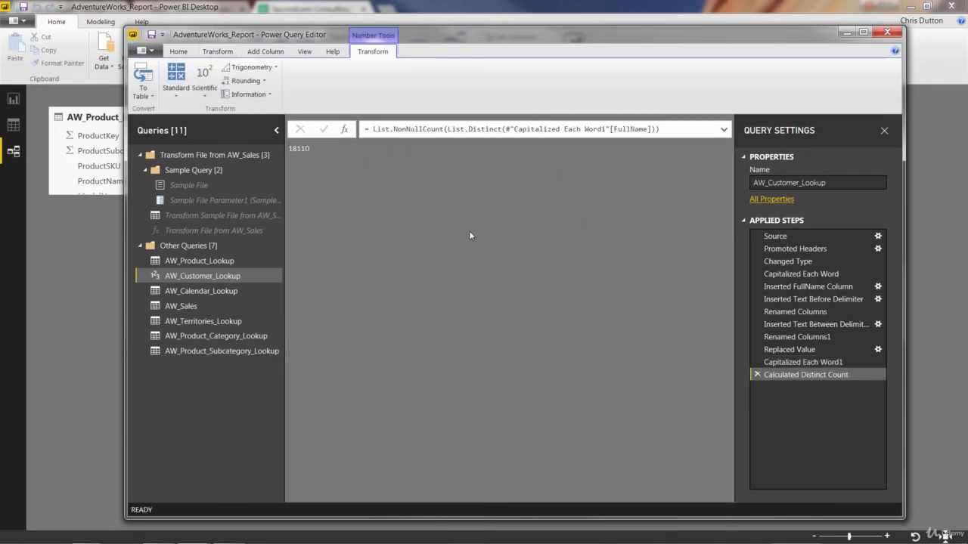
{"action": "left_click", "coordinate": [757, 375]}
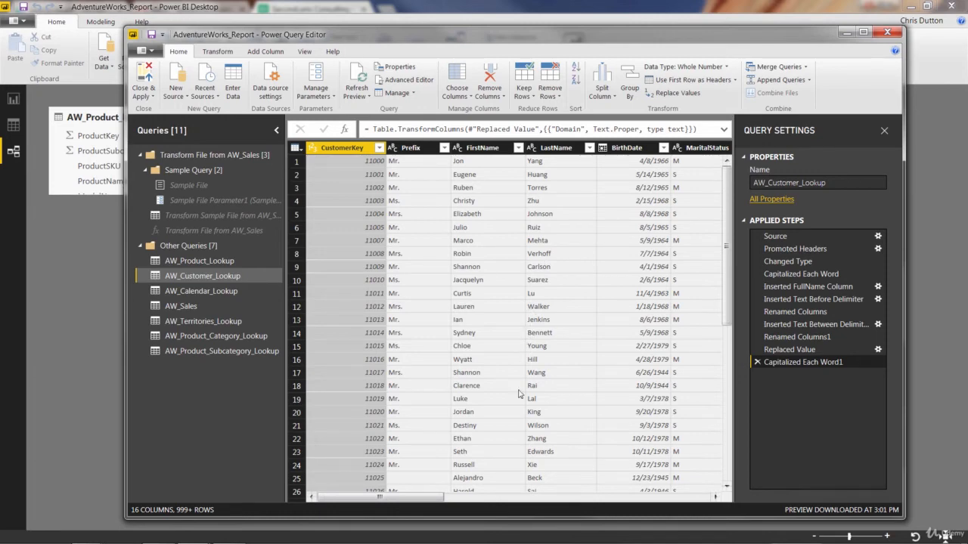
Step: Calculate the maximum of the AnnualIncome column and remove the Calculated Maximum step again
{"action": "left_click_drag", "start_coordinate": [431, 498], "coordinate": [583, 500]}
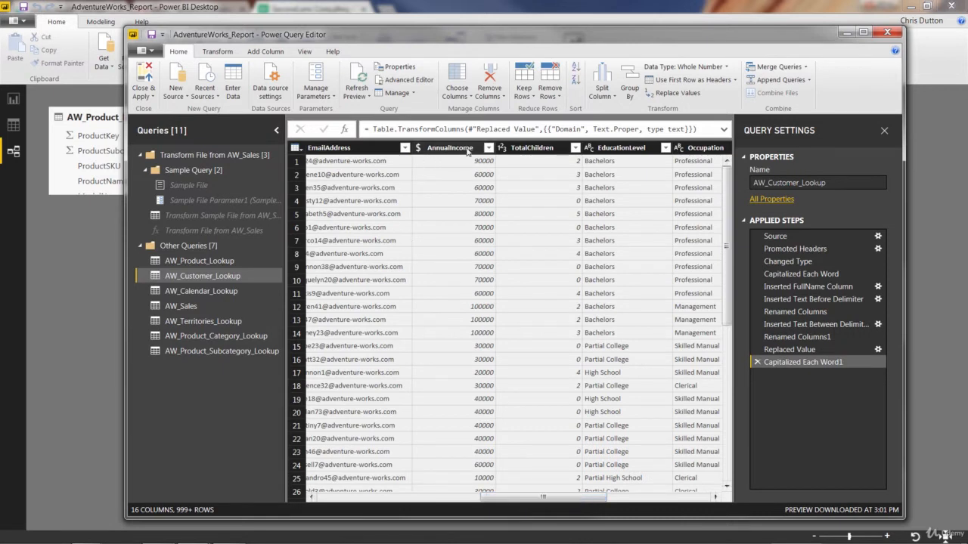
{"action": "left_click", "coordinate": [466, 149]}
{"action": "left_click", "coordinate": [217, 50]}
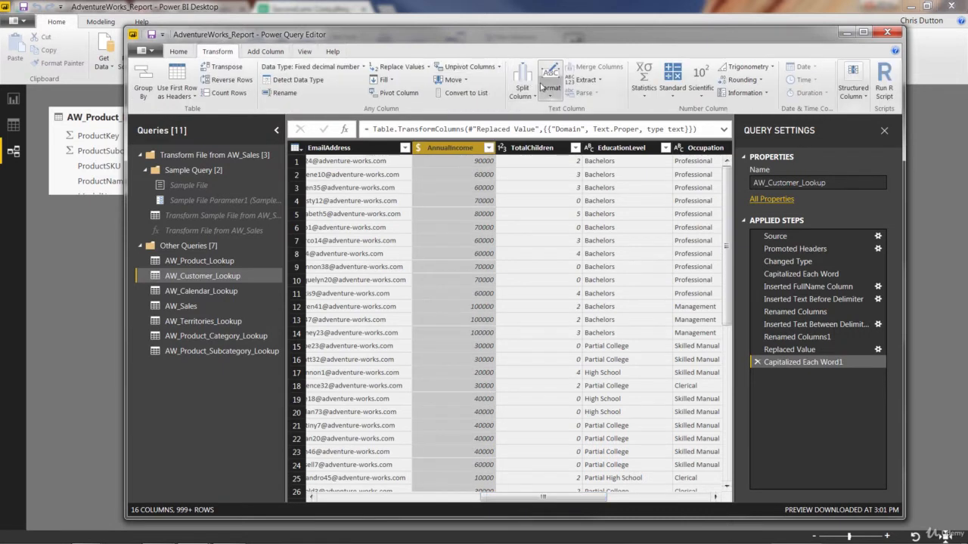
{"action": "left_click", "coordinate": [639, 99]}
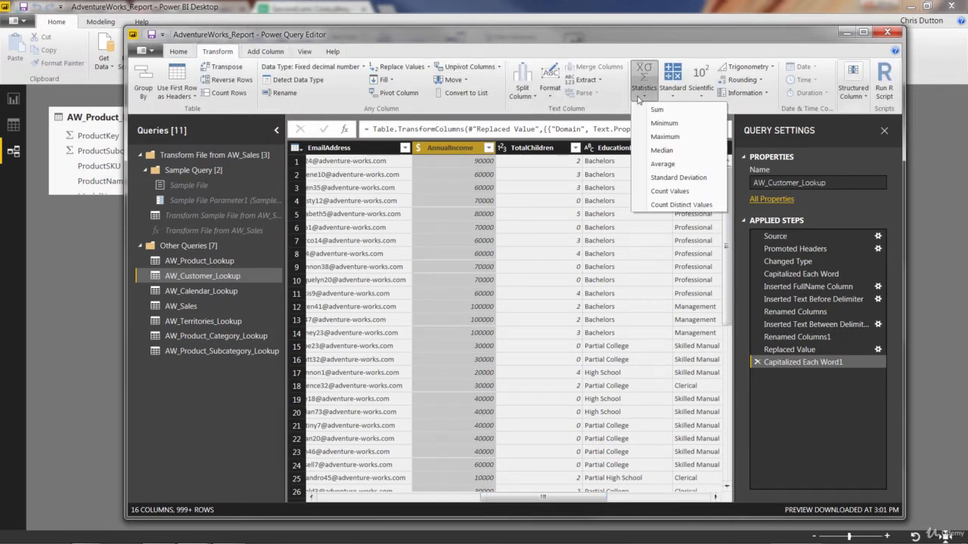
{"action": "left_click", "coordinate": [665, 137]}
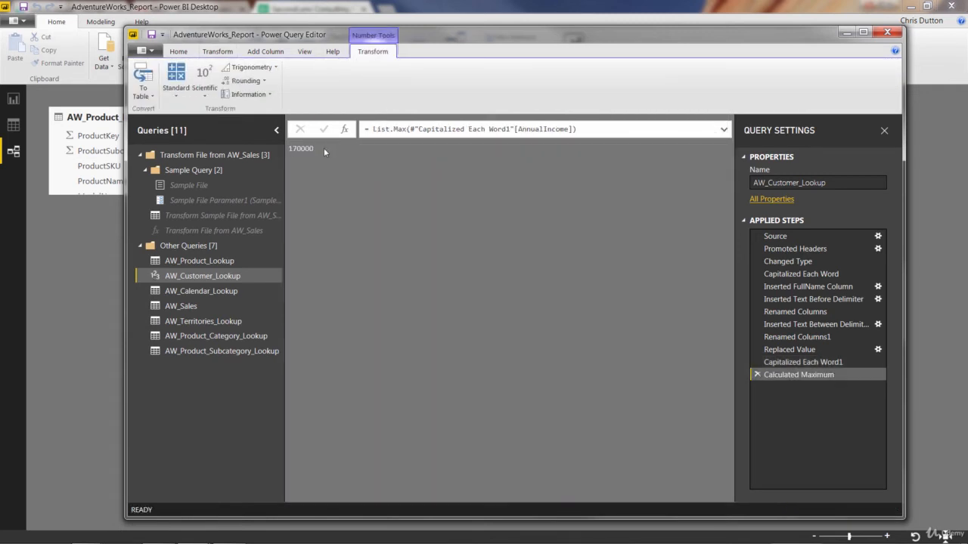
{"action": "left_click", "coordinate": [756, 375]}
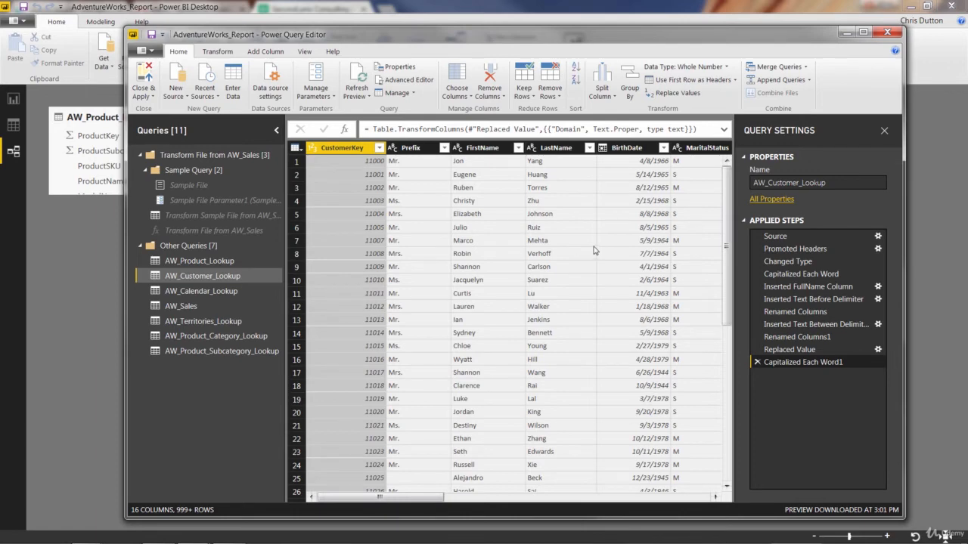
Step: Count the values in the OrderNumber column of AW_Sales and remove the Calculated Count step again
{"action": "left_click", "coordinate": [191, 307]}
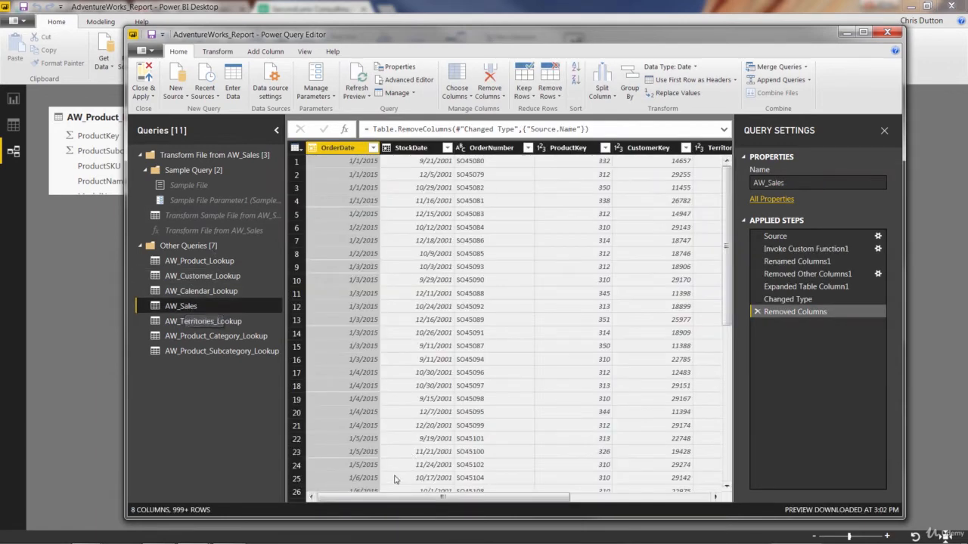
{"action": "left_click_drag", "start_coordinate": [387, 503], "coordinate": [398, 502]}
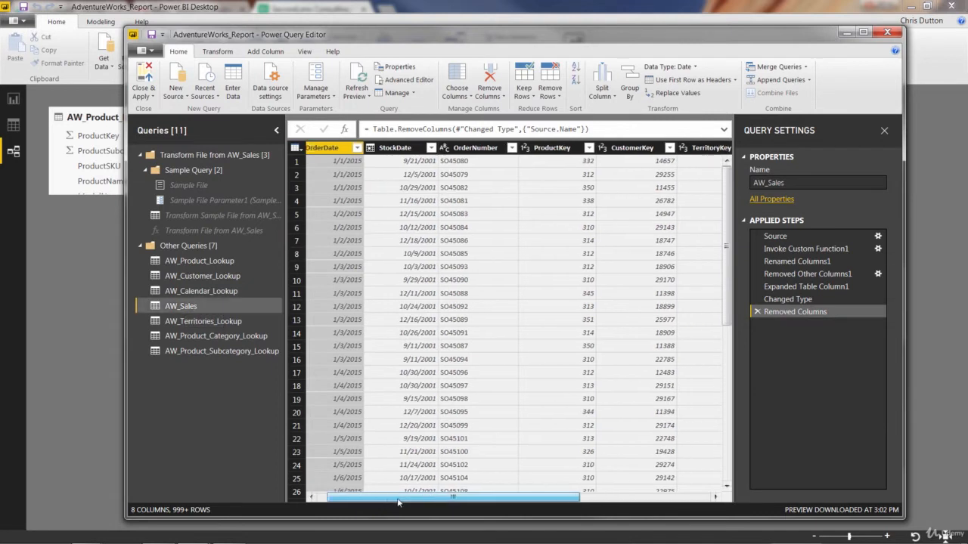
{"action": "left_click", "coordinate": [475, 147]}
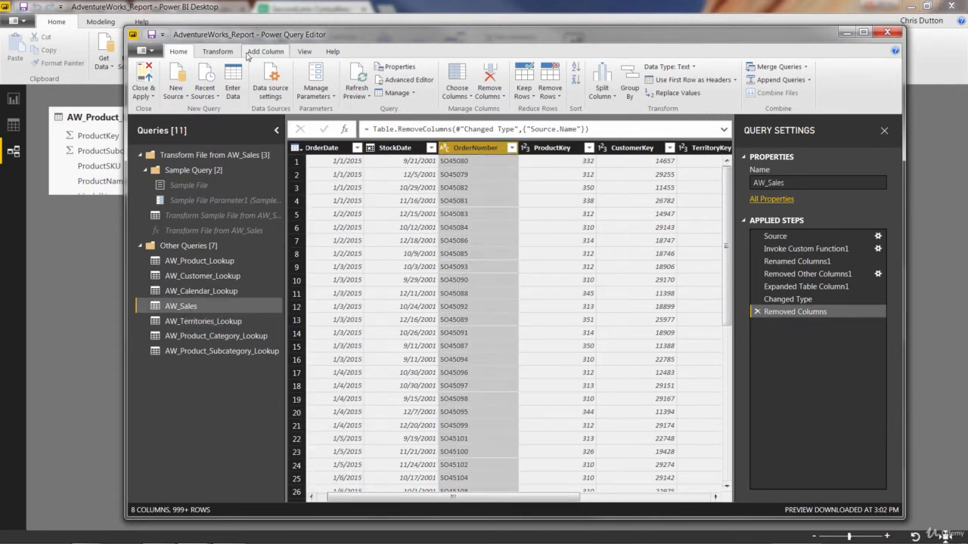
{"action": "left_click", "coordinate": [217, 52]}
{"action": "left_click", "coordinate": [604, 84]}
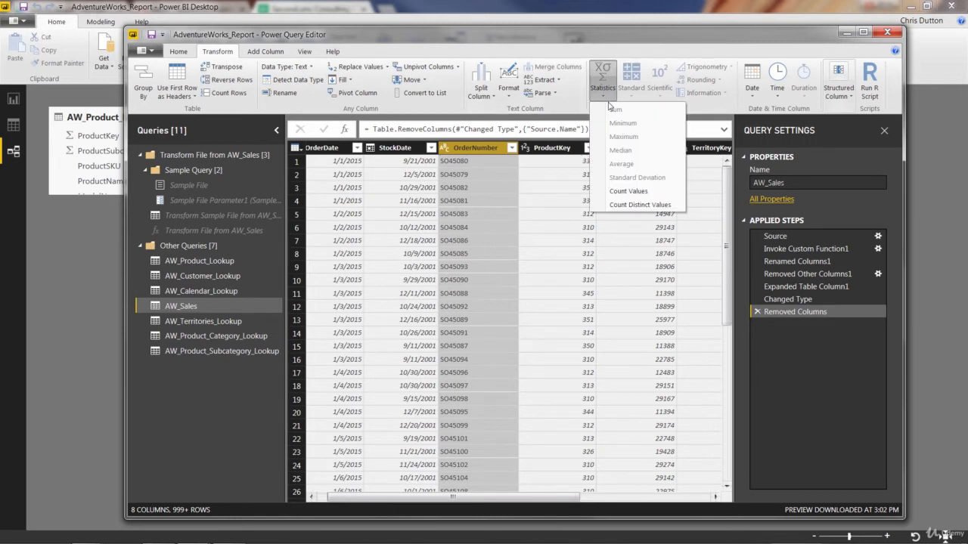
{"action": "left_click", "coordinate": [632, 192]}
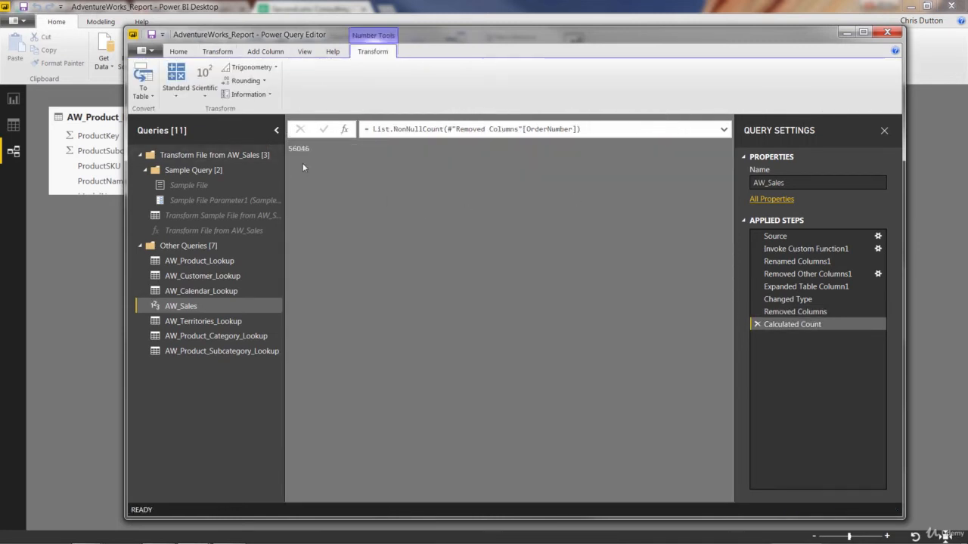
{"action": "left_click", "coordinate": [757, 324]}
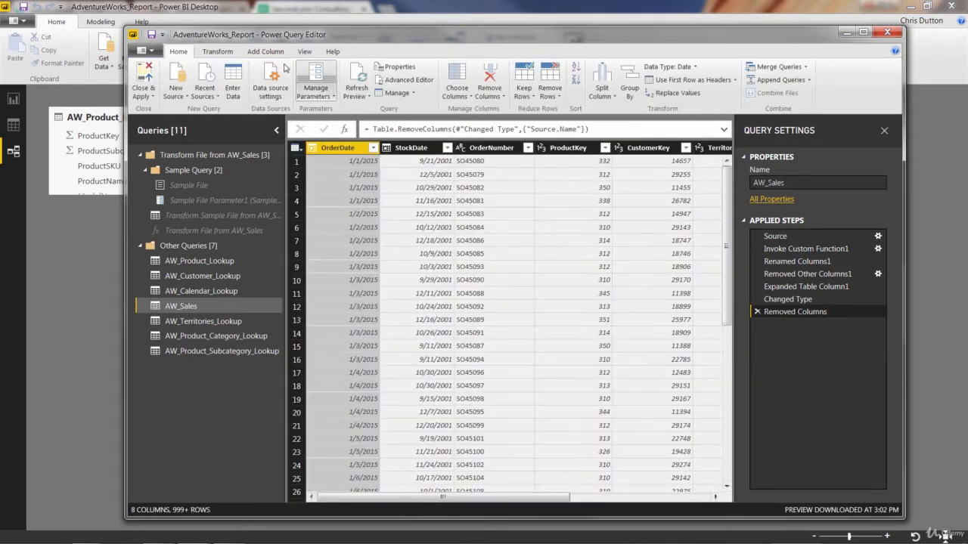
Step: Count the distinct values in the OrderNumber column of AW_Sales and remove the Calculated Distinct Count step again
{"action": "left_click", "coordinate": [476, 150]}
{"action": "left_click", "coordinate": [221, 53]}
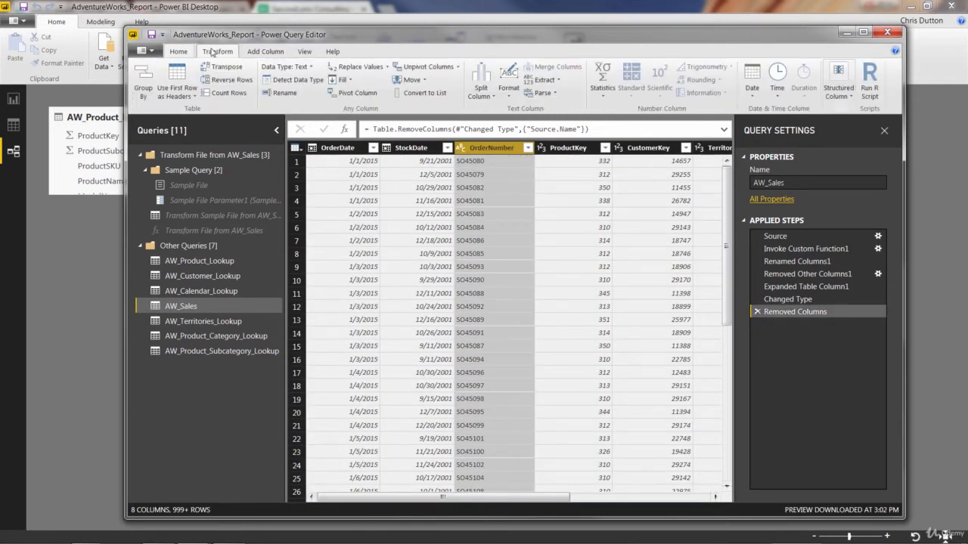
{"action": "left_click", "coordinate": [596, 88]}
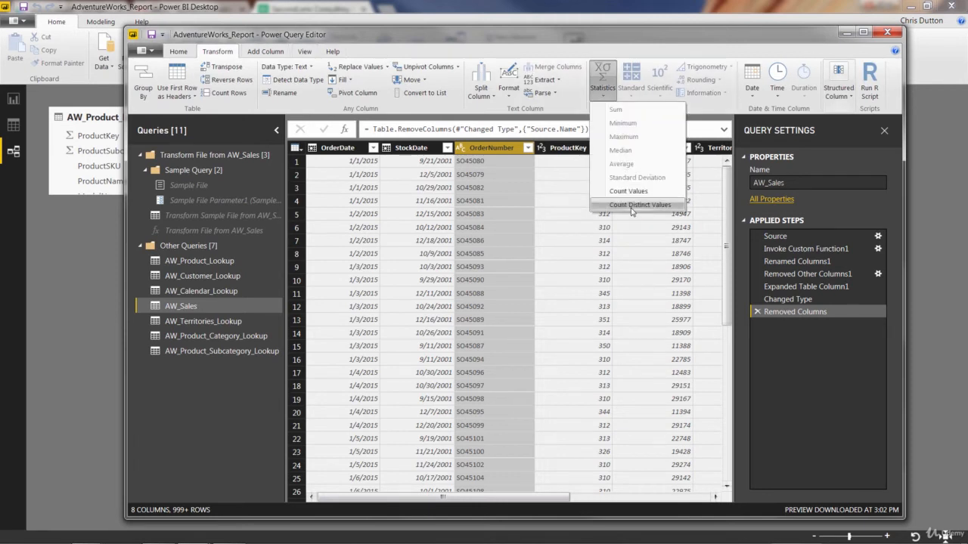
{"action": "left_click", "coordinate": [632, 211]}
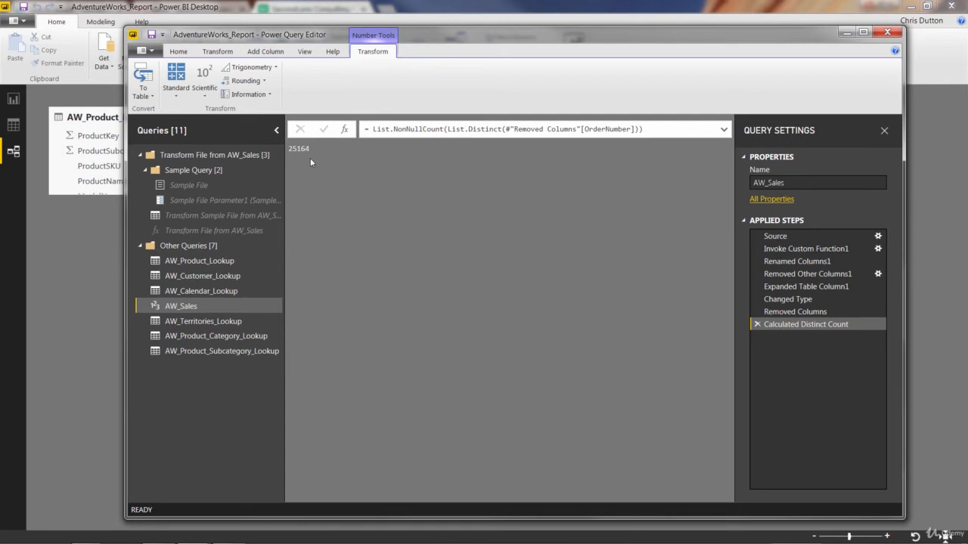
{"action": "left_click", "coordinate": [756, 324]}
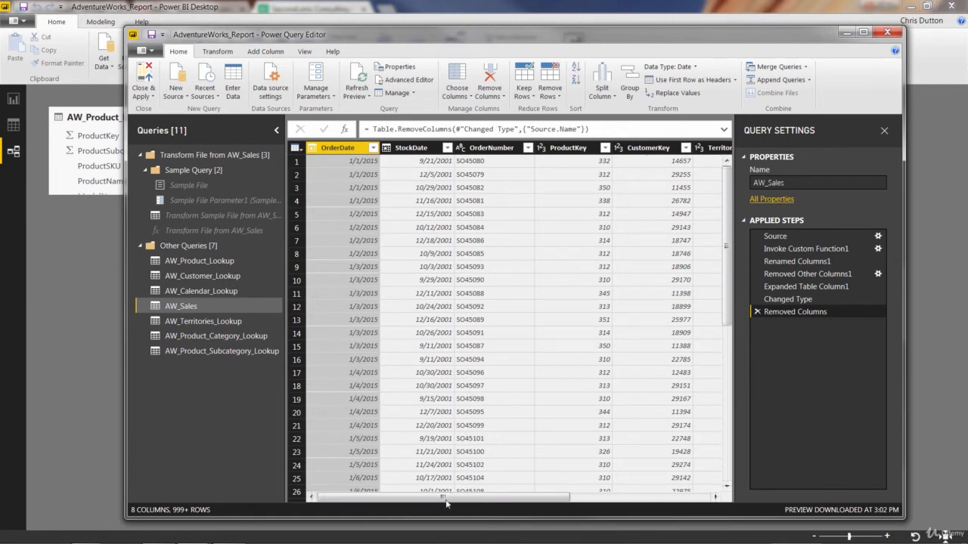
{"action": "left_click_drag", "start_coordinate": [448, 499], "coordinate": [615, 508]}
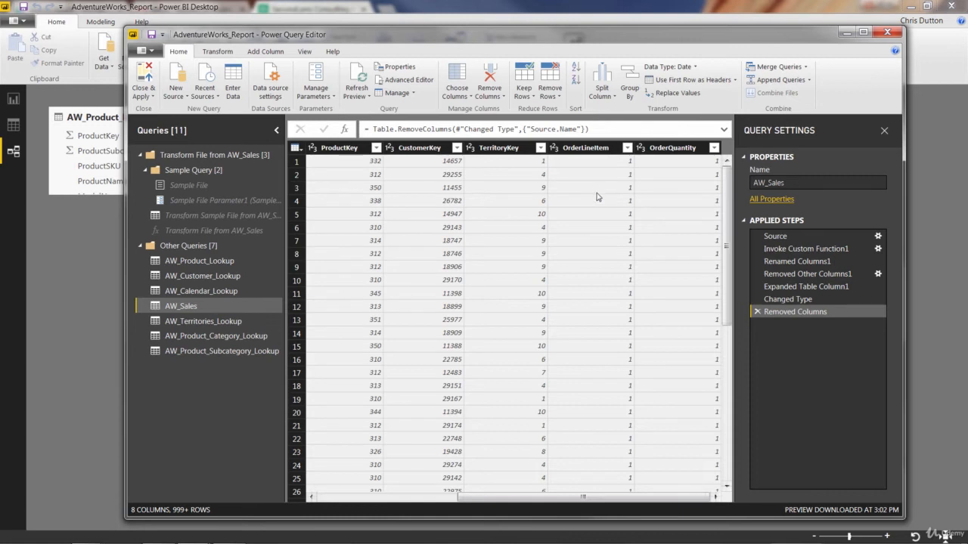
Step: Add a column to AW_Customer_Lookup that extracts the year from the BirthDate column
{"action": "left_click", "coordinate": [207, 276]}
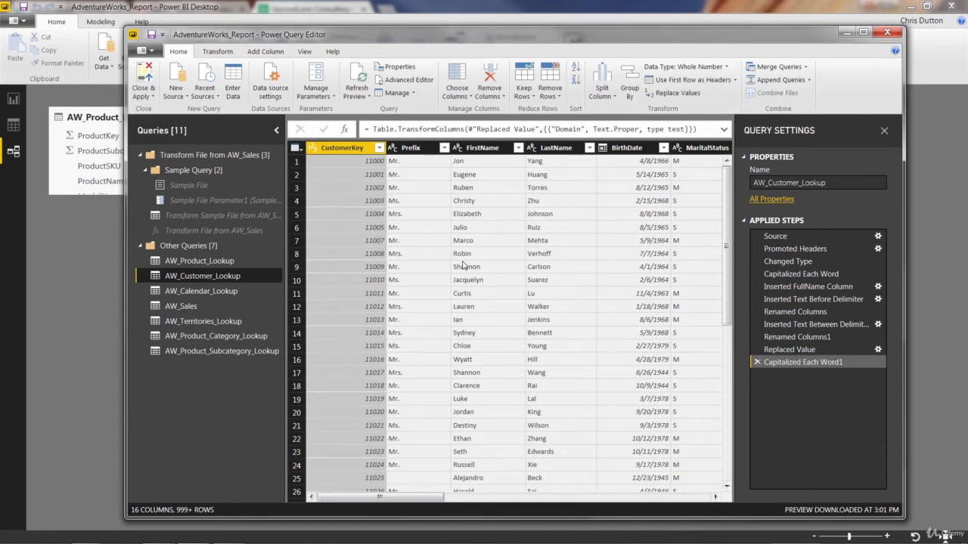
{"action": "left_click", "coordinate": [625, 149]}
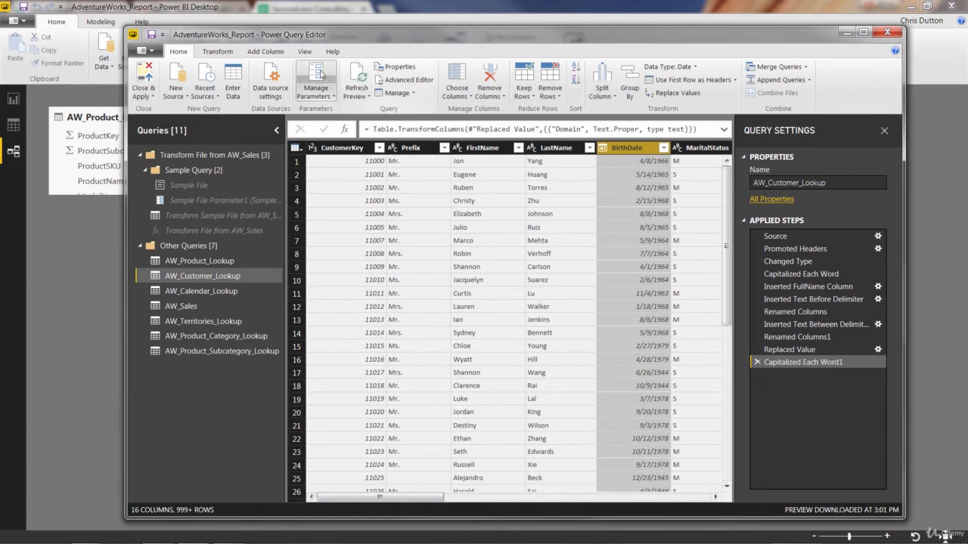
{"action": "left_click", "coordinate": [265, 51]}
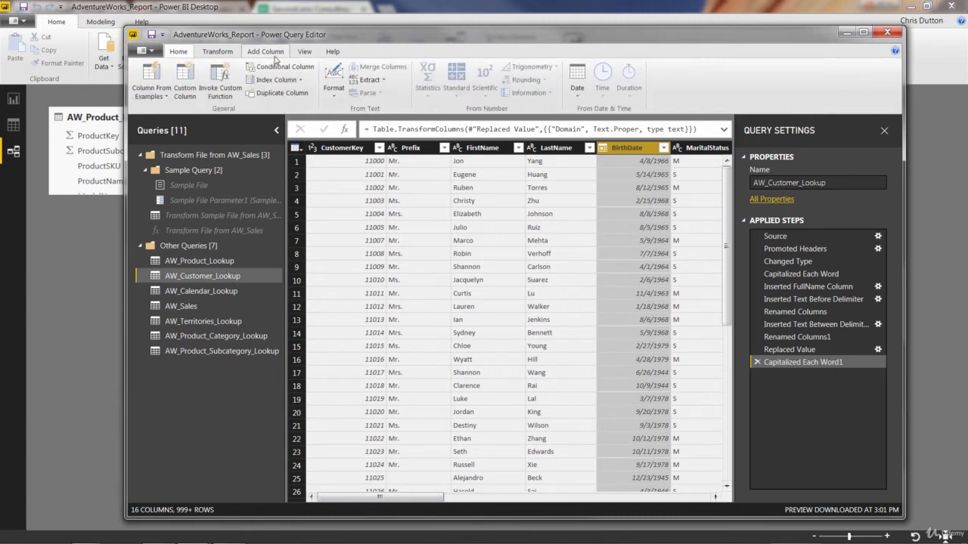
{"action": "left_click", "coordinate": [585, 91]}
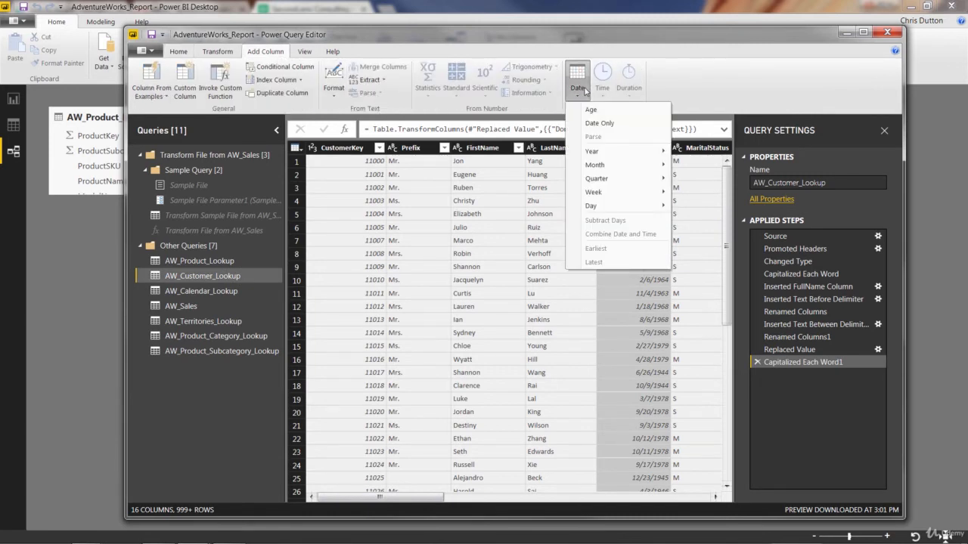
{"action": "mouse_move", "coordinate": [621, 151]}
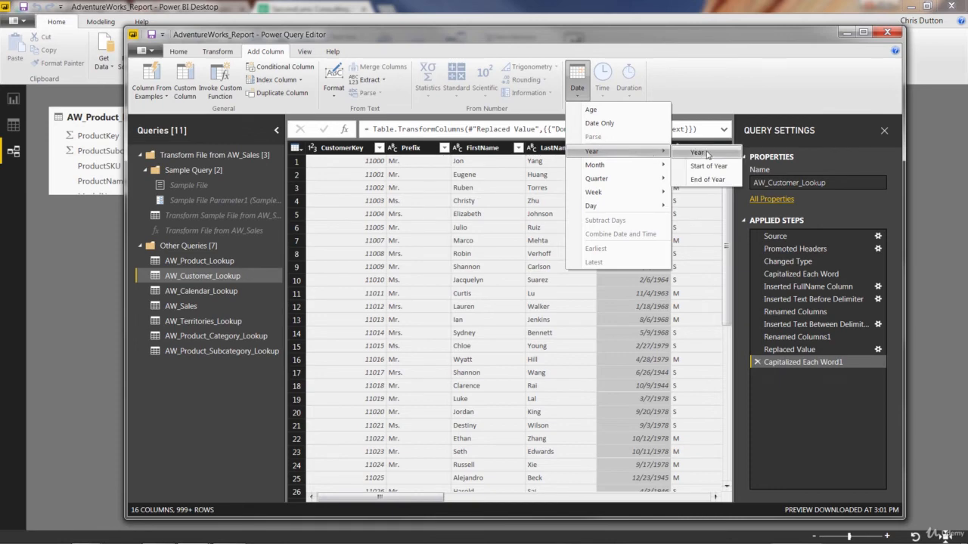
{"action": "left_click", "coordinate": [697, 152]}
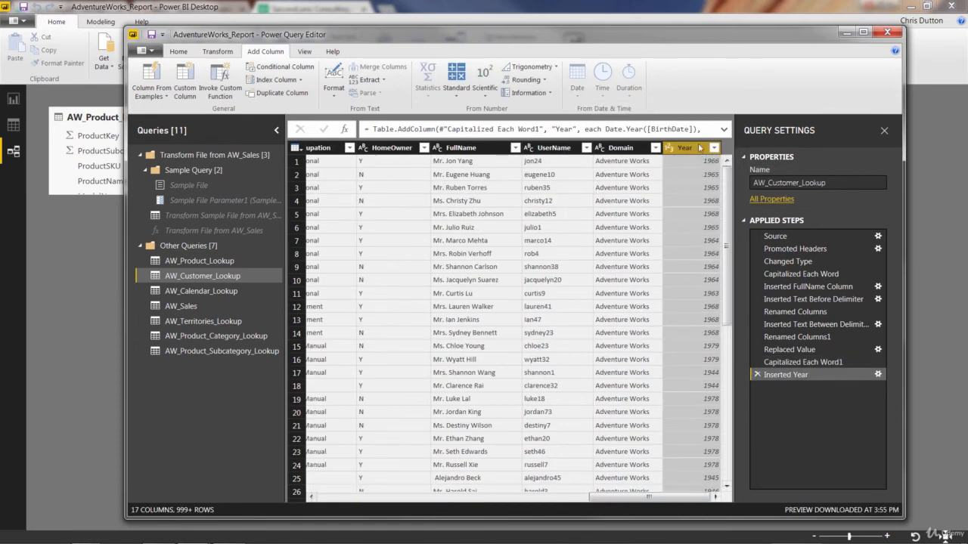
Step: Rename the new Year column as BirthYear
{"action": "double_click", "coordinate": [680, 149]}
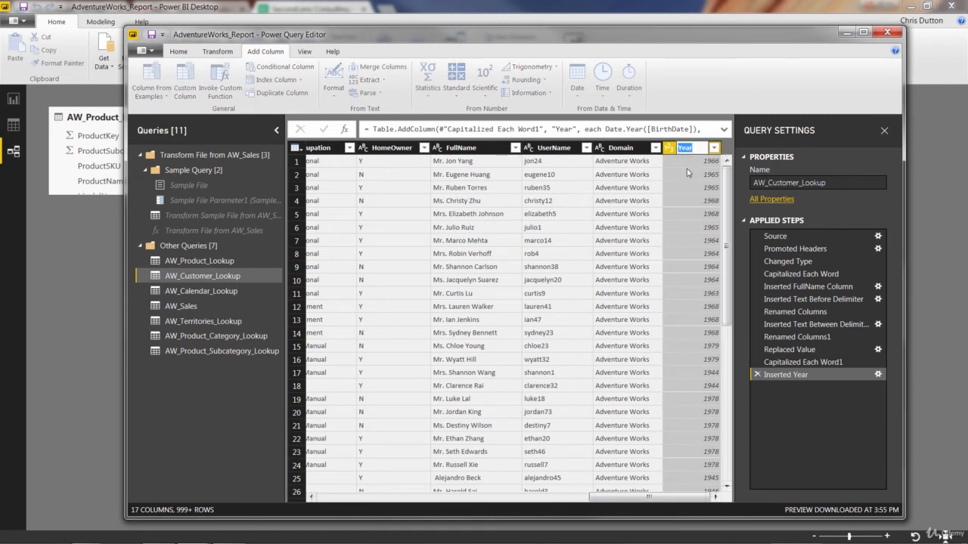
{"action": "type", "text": "BirthYe"}
{"action": "key", "text": "Return"}
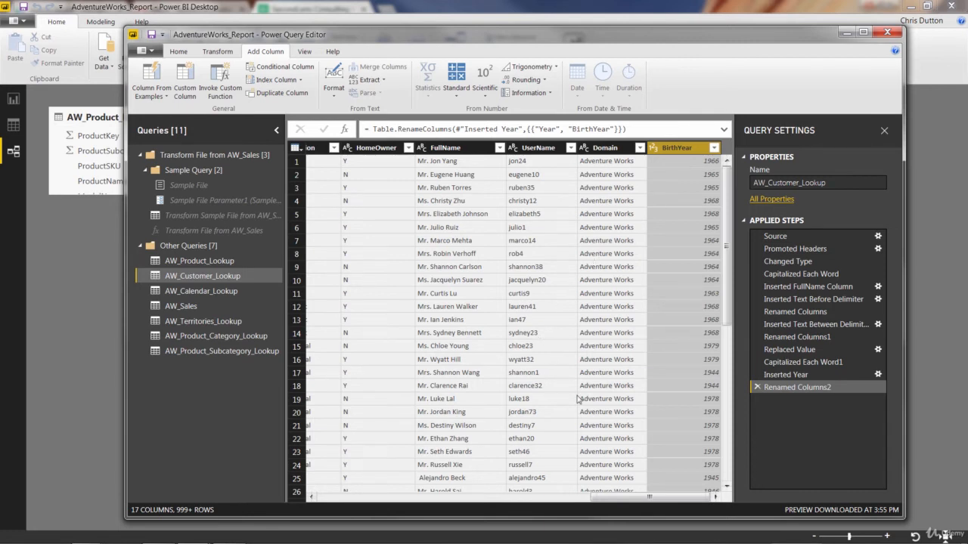
Step: Start a conditional column in AW_Customer_Lookup and name it IncomeLevel
{"action": "left_click_drag", "start_coordinate": [623, 500], "coordinate": [527, 507]}
{"action": "left_click", "coordinate": [367, 147]}
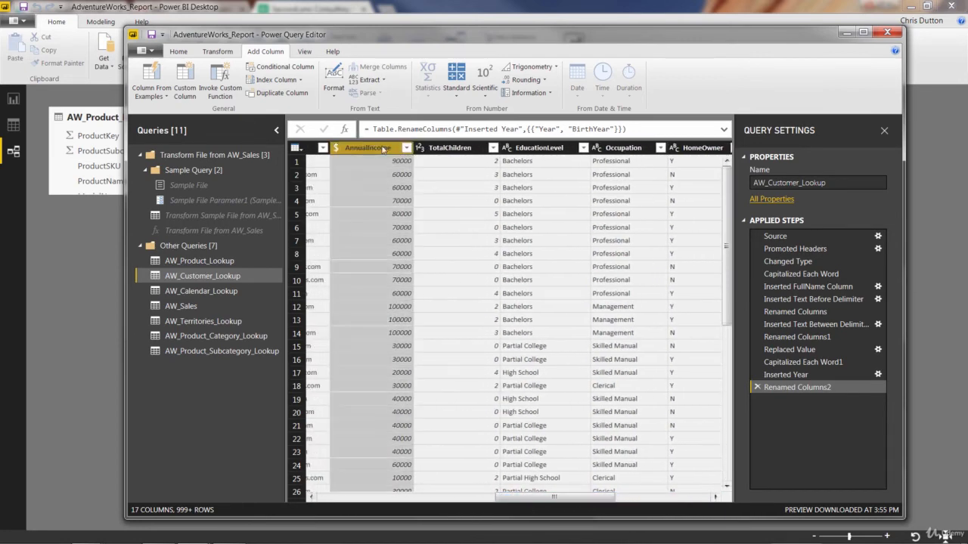
{"action": "left_click", "coordinate": [277, 68]}
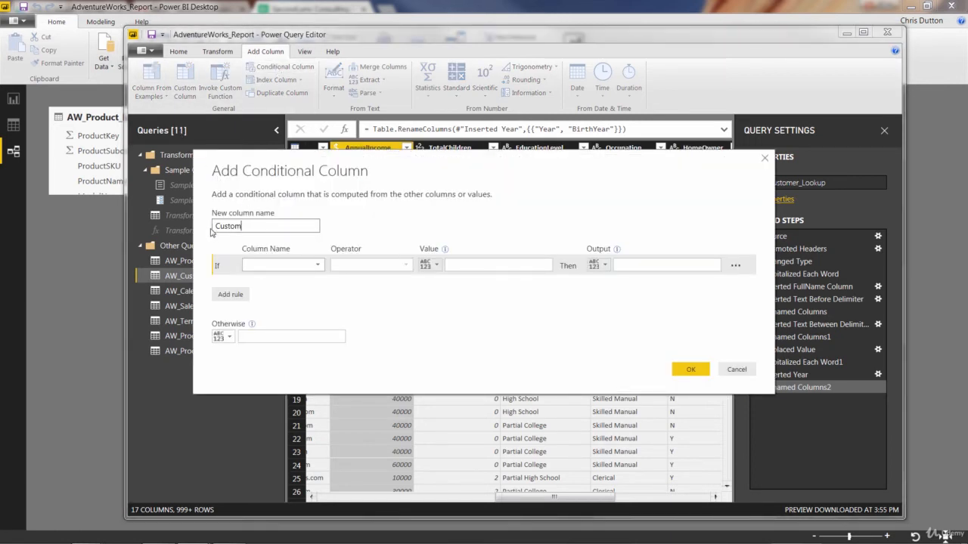
{"action": "double_click", "coordinate": [212, 228]}
{"action": "type", "text": "IncomeLevel"}
Step: Define the first IncomeLevel rule: if AnnualIncome is greater than or equal to 150000, output Very High
{"action": "left_click", "coordinate": [312, 267]}
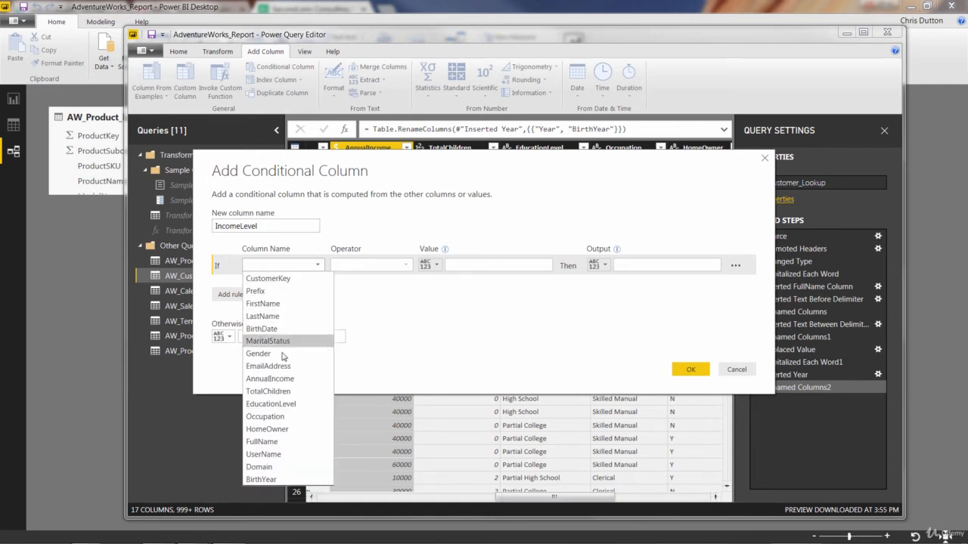
{"action": "left_click", "coordinate": [270, 379]}
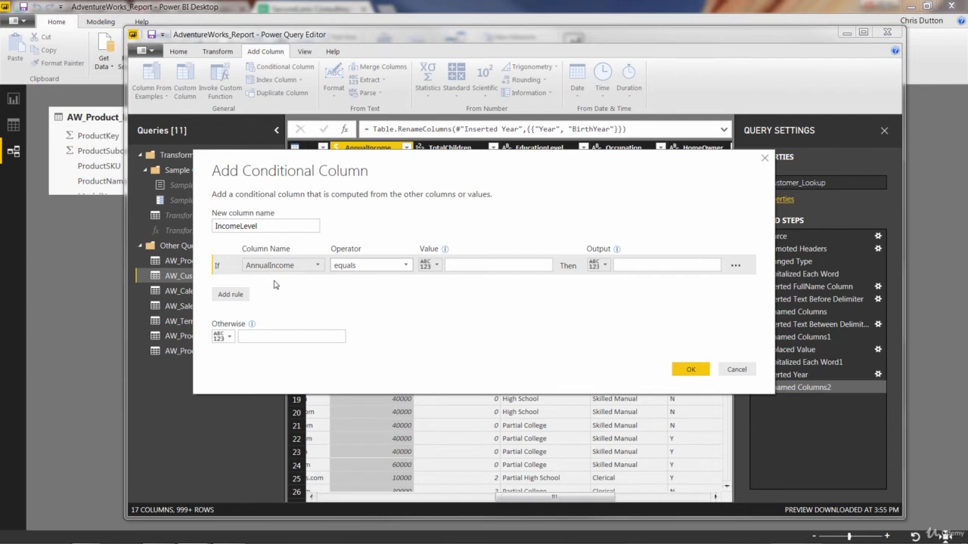
{"action": "left_click", "coordinate": [358, 266]}
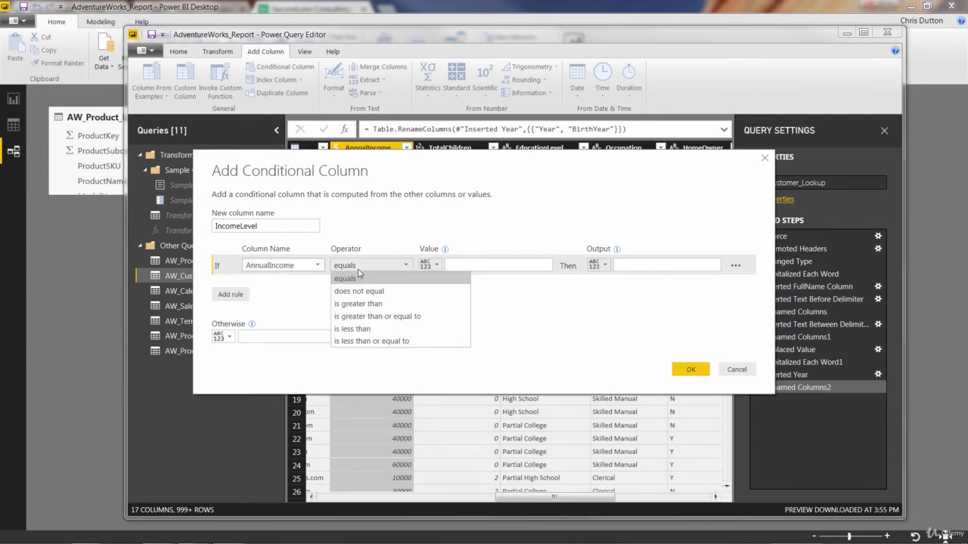
{"action": "left_click", "coordinate": [384, 317]}
{"action": "left_click", "coordinate": [450, 266]}
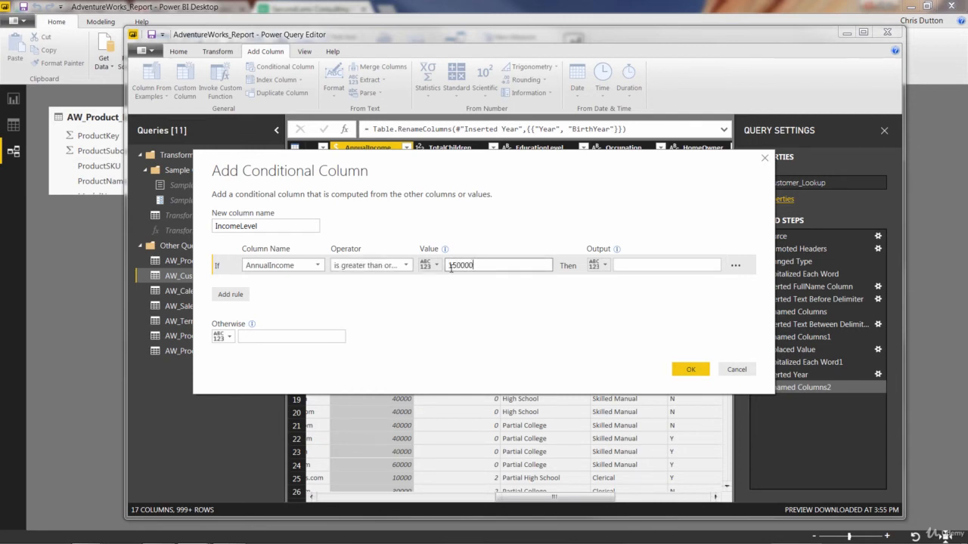
{"action": "left_click", "coordinate": [623, 265]}
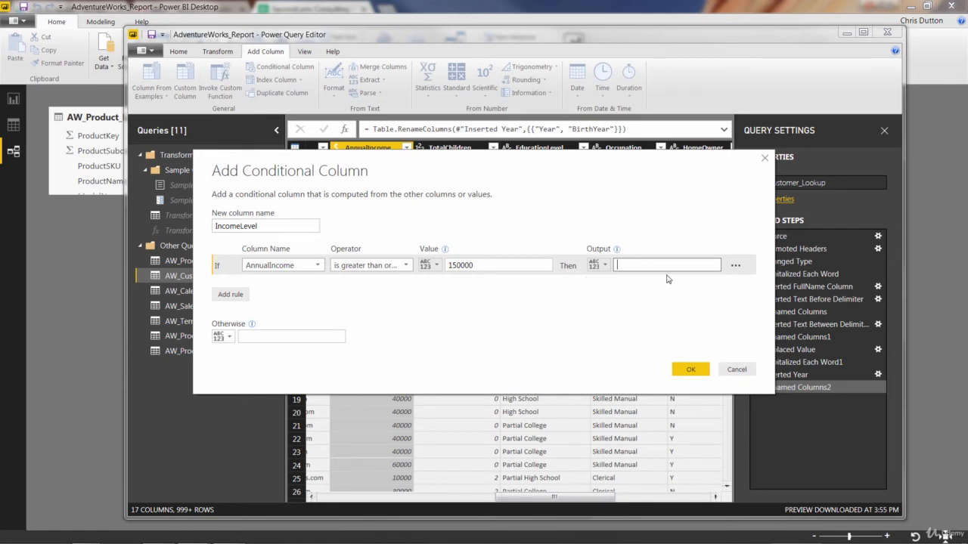
{"action": "type", "text": "Very High"}
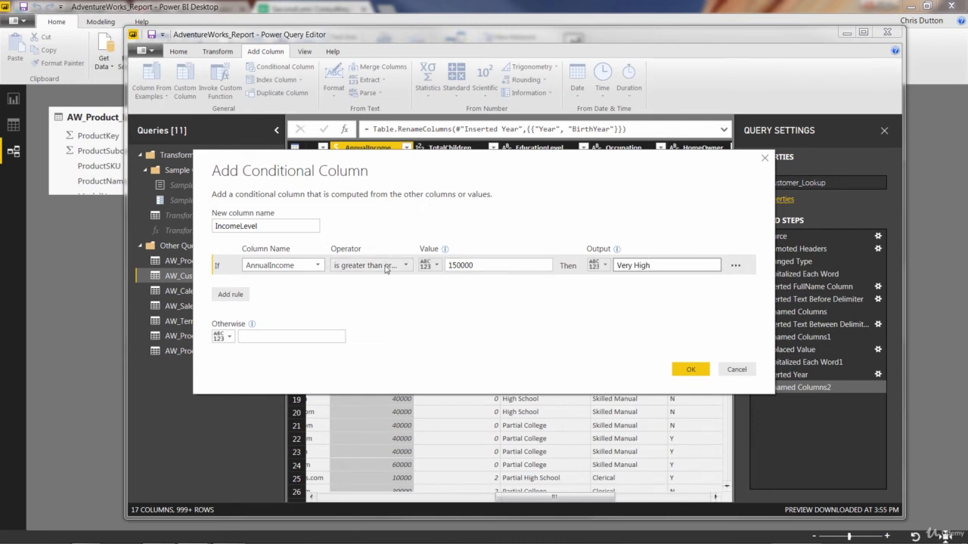
Step: Add a second IncomeLevel rule that outputs High when AnnualIncome is greater than or equal to 100000
{"action": "left_click", "coordinate": [245, 293]}
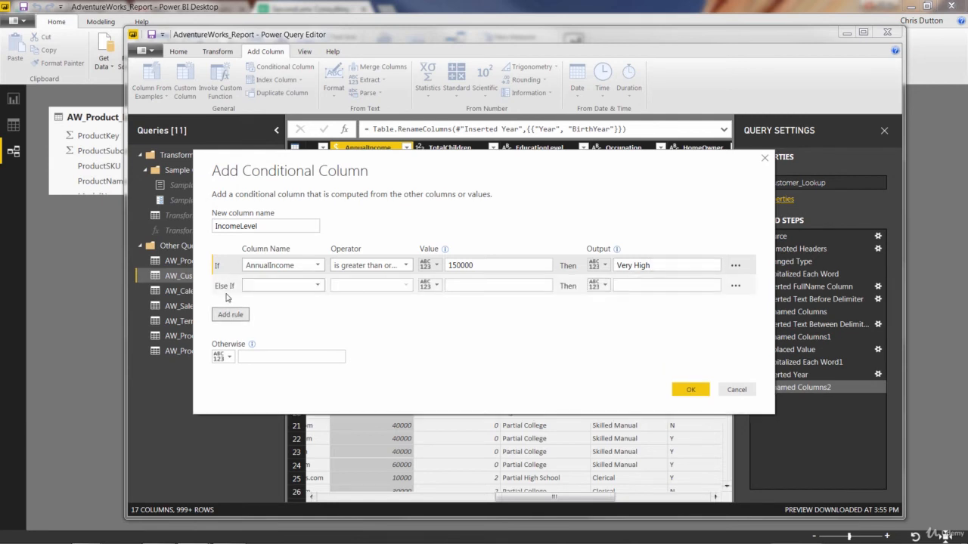
{"action": "left_click", "coordinate": [317, 286]}
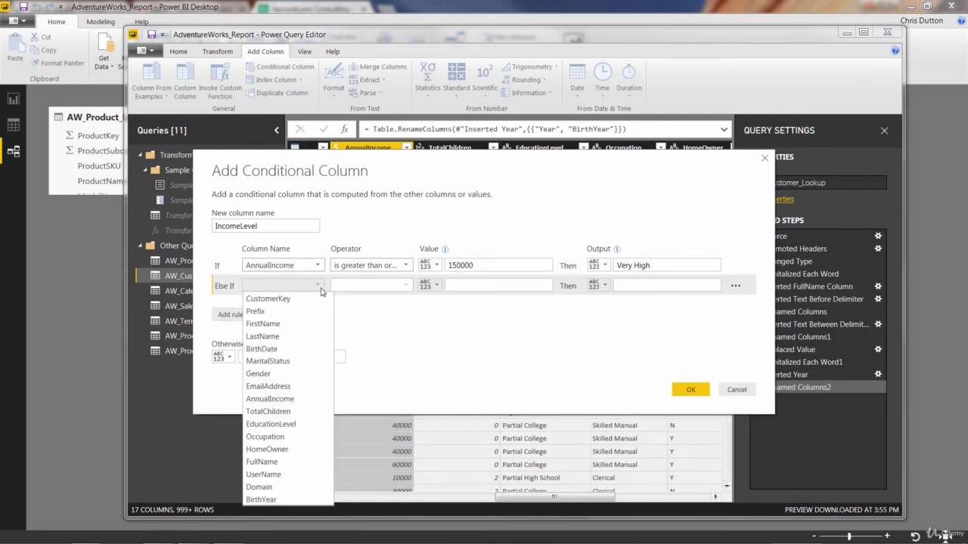
{"action": "left_click", "coordinate": [270, 398]}
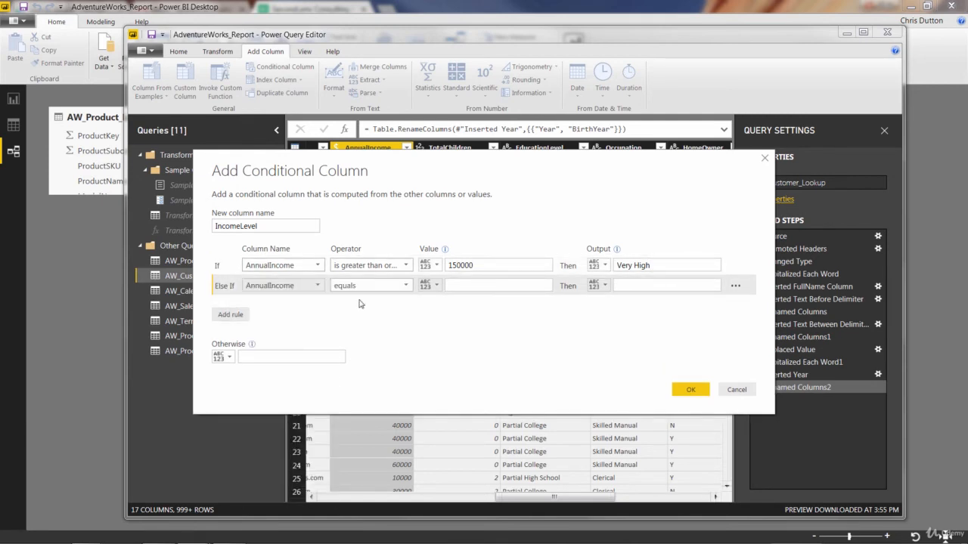
{"action": "left_click", "coordinate": [370, 287]}
{"action": "left_click", "coordinate": [371, 336]}
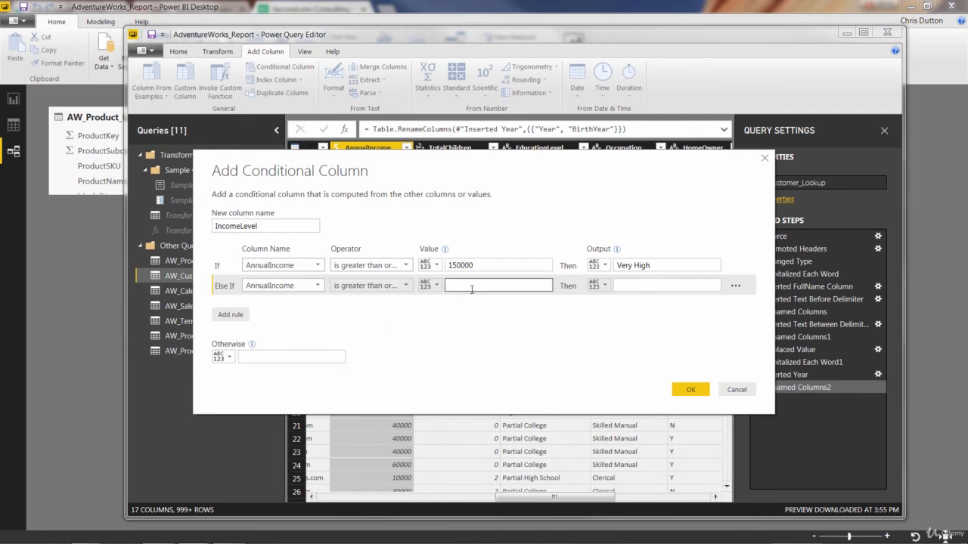
{"action": "left_click", "coordinate": [483, 287]}
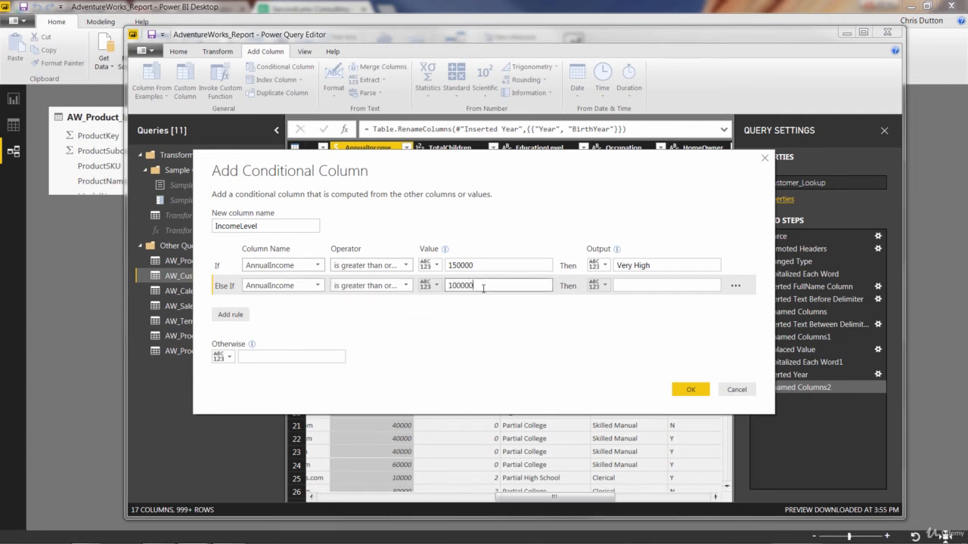
{"action": "type", "text": "100000"}
{"action": "left_click", "coordinate": [642, 284]}
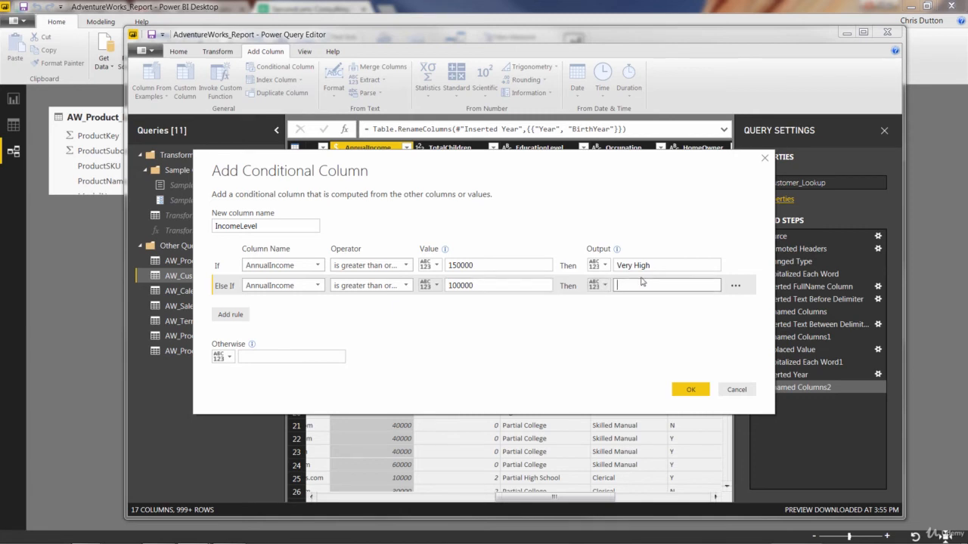
{"action": "type", "text": "High"}
Step: Add a third IncomeLevel rule that outputs Average when AnnualIncome is greater than or equal to 50000
{"action": "left_click", "coordinate": [248, 315]}
{"action": "left_click", "coordinate": [277, 307]}
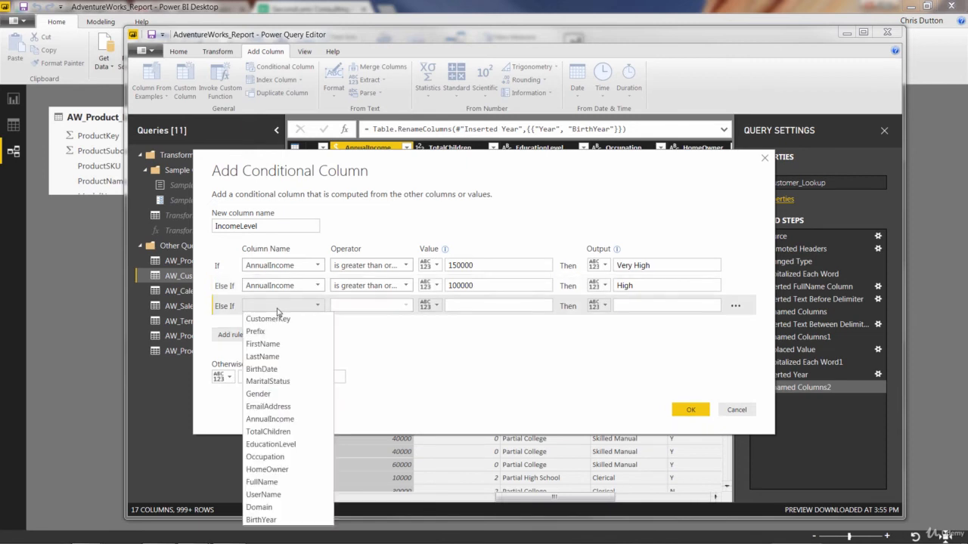
{"action": "left_click", "coordinate": [270, 419]}
{"action": "left_click", "coordinate": [365, 307]}
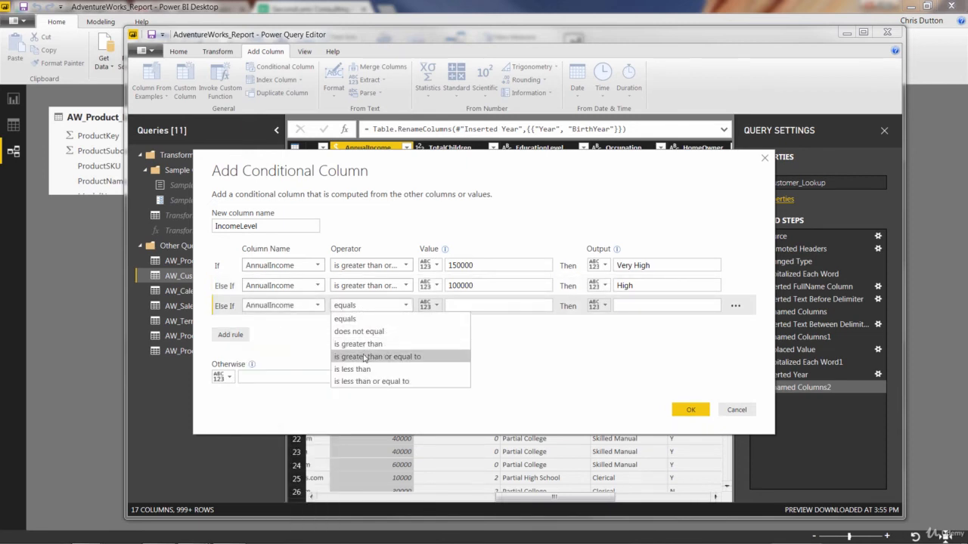
{"action": "left_click", "coordinate": [365, 360]}
{"action": "left_click", "coordinate": [454, 307]}
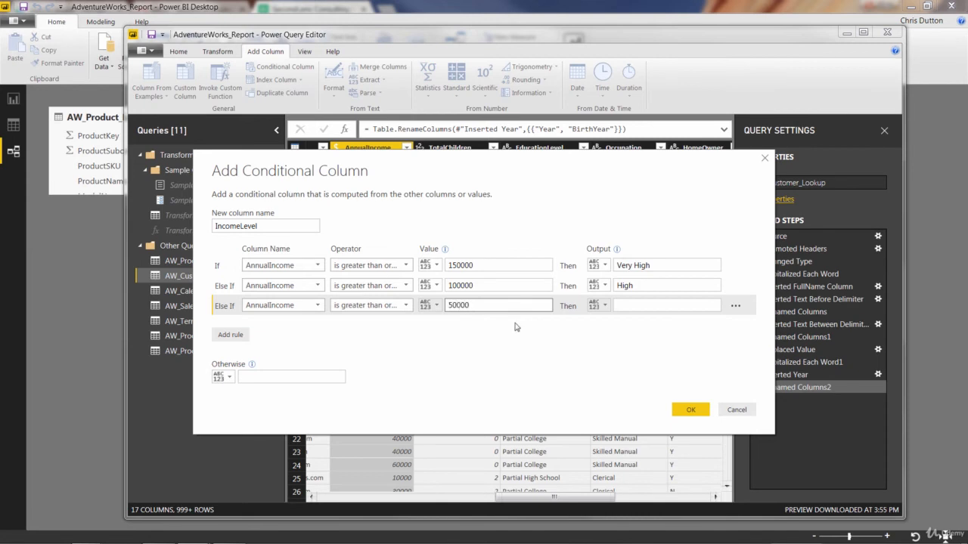
{"action": "left_click", "coordinate": [633, 308]}
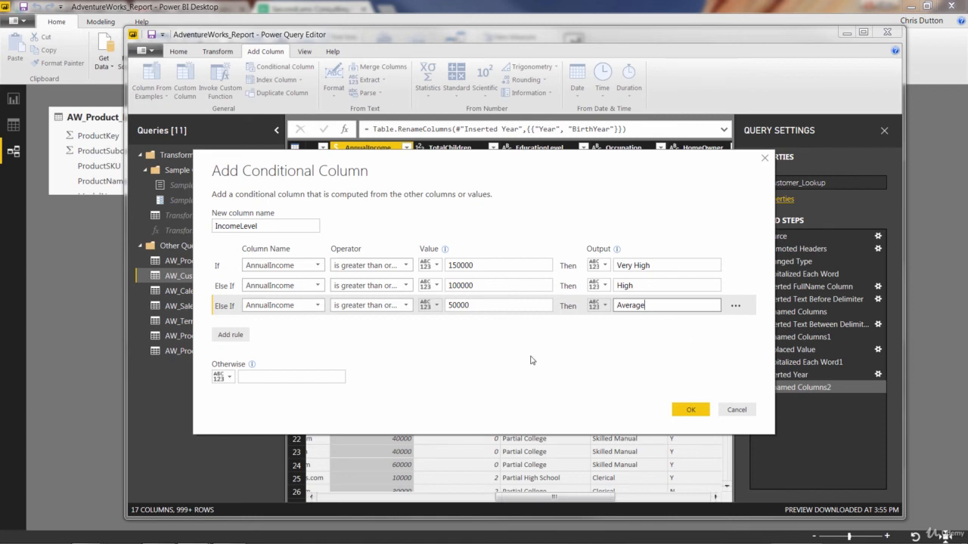
Step: Set the output for all remaining incomes to Low and create the IncomeLevel conditional column
{"action": "left_click", "coordinate": [264, 378]}
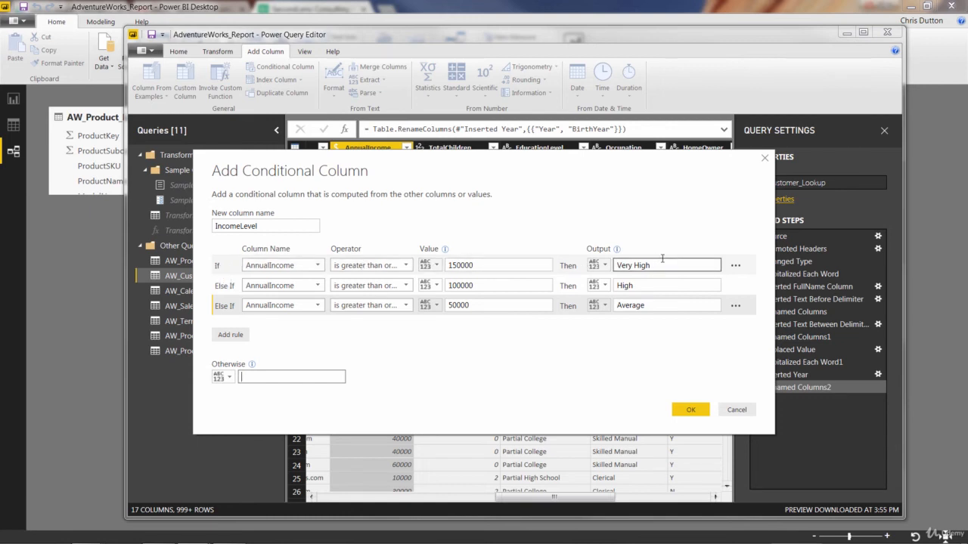
{"action": "left_click", "coordinate": [454, 286]}
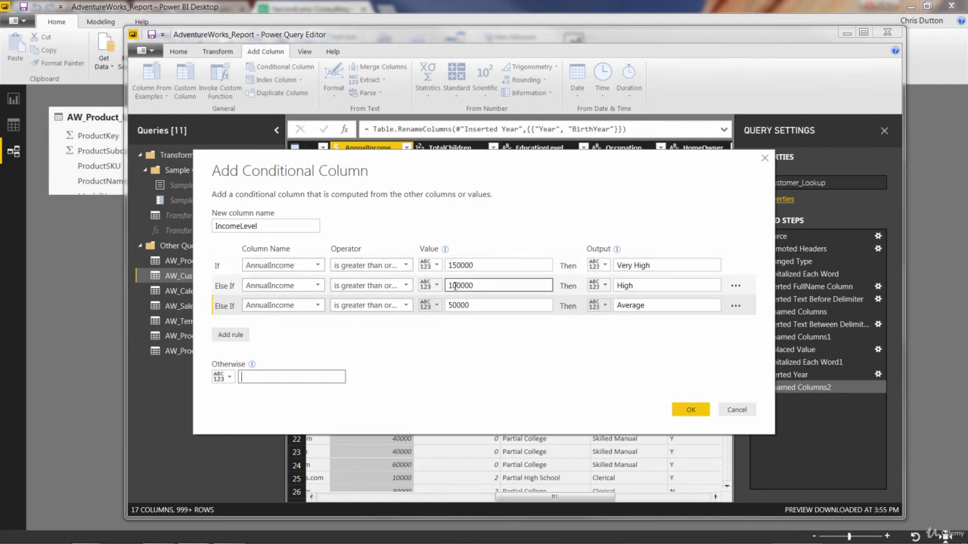
{"action": "left_click", "coordinate": [446, 306]}
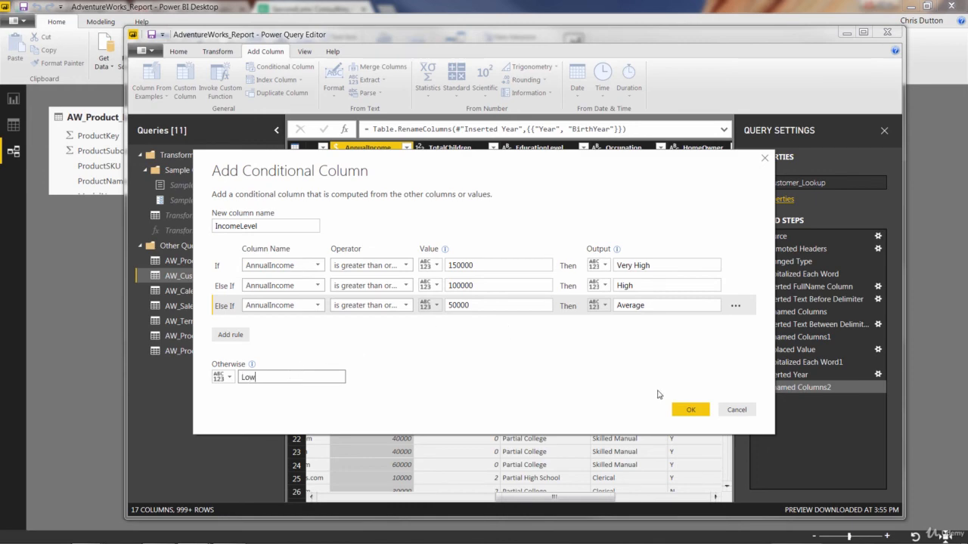
{"action": "left_click", "coordinate": [691, 412]}
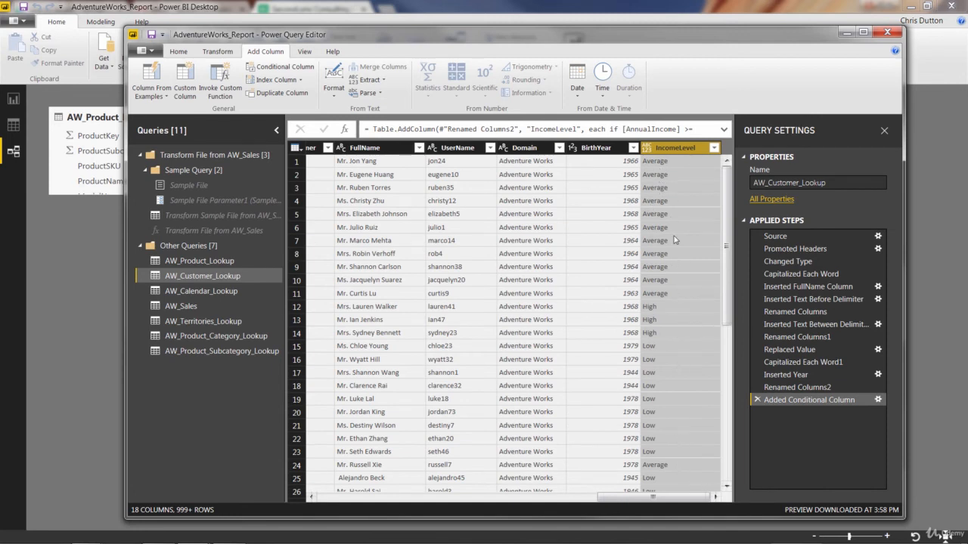
Step: Load the complete list of IncomeLevel filter values and apply the filter with every value selected
{"action": "left_click", "coordinate": [714, 148]}
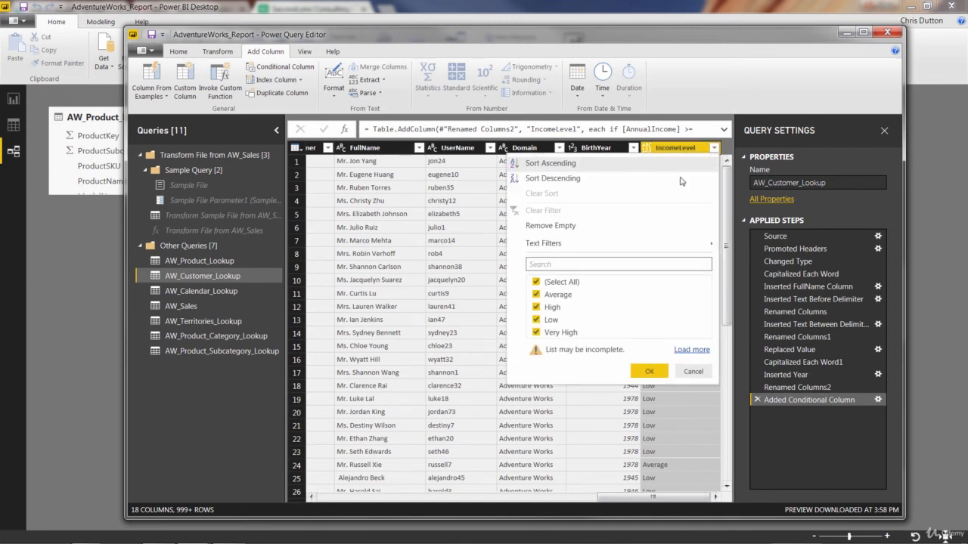
{"action": "left_click", "coordinate": [691, 349]}
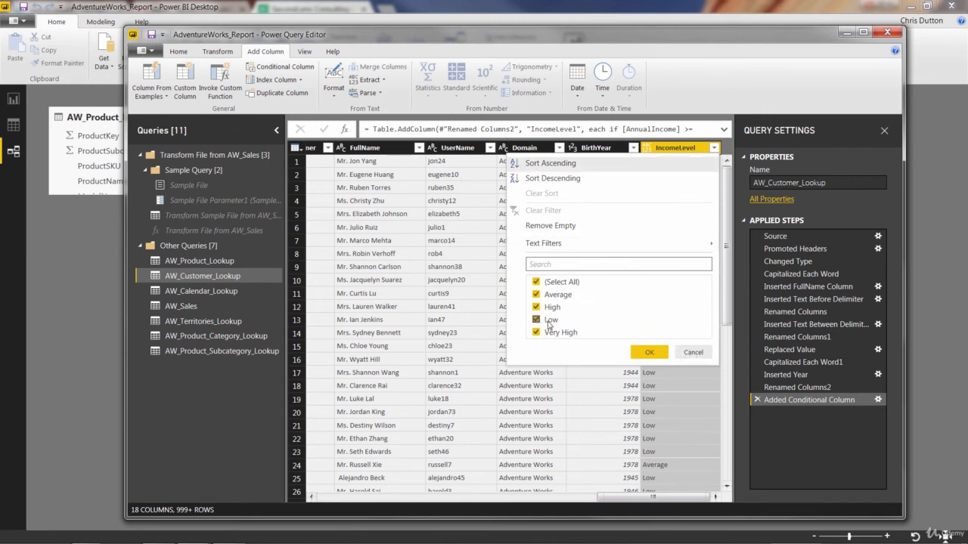
{"action": "left_click", "coordinate": [649, 353]}
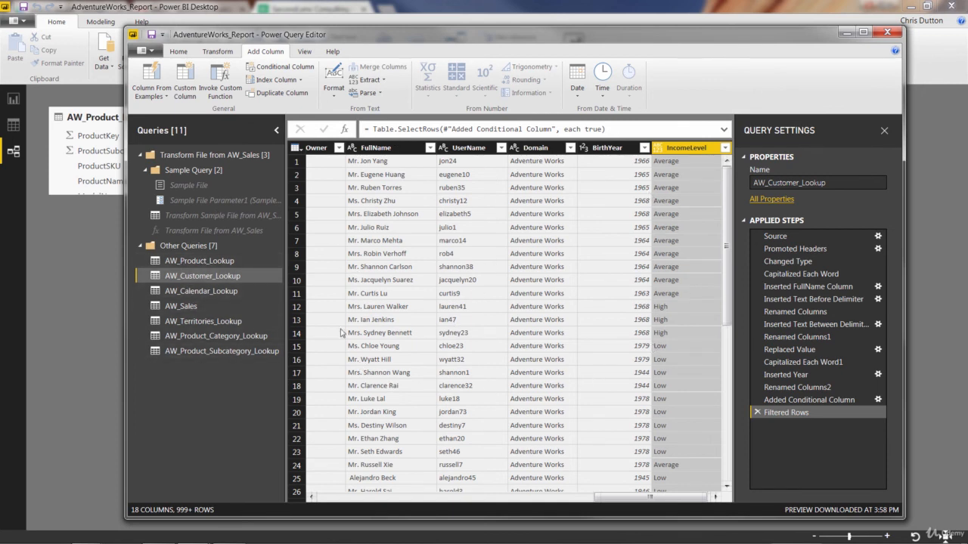
Step: Close the Power Query Editor and apply the query changes to the AdventureWorks_Report model
{"action": "left_click", "coordinate": [180, 53]}
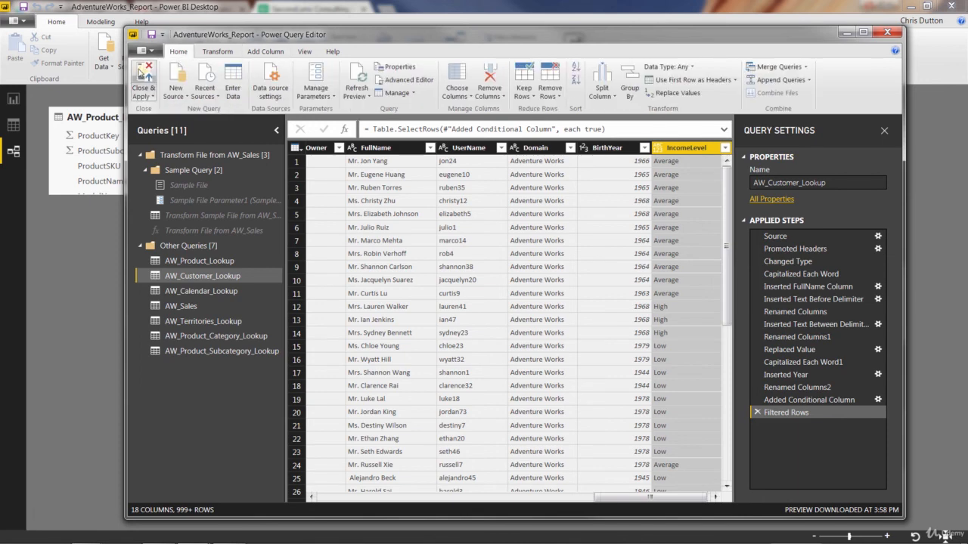
{"action": "left_click", "coordinate": [144, 72]}
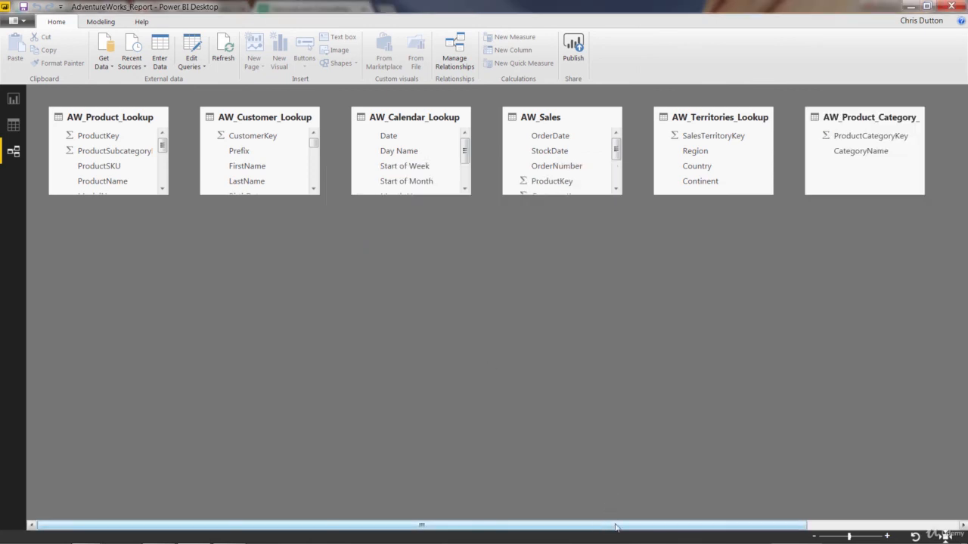
Step: Look over the loaded tables in the relationship view, and view the data and field list of AW_Customer_Lookup in the data view
{"action": "left_click_drag", "start_coordinate": [605, 520], "coordinate": [756, 521]}
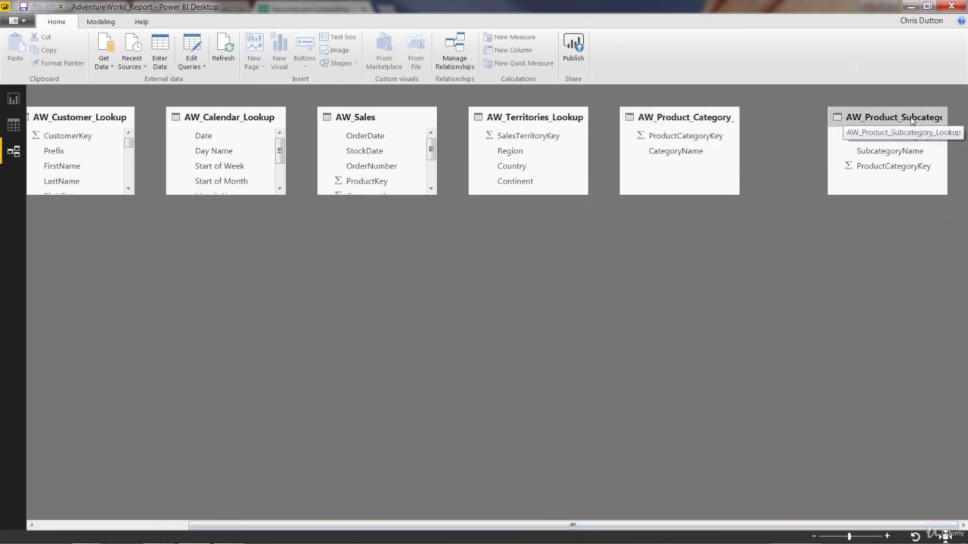
{"action": "left_click", "coordinate": [14, 127]}
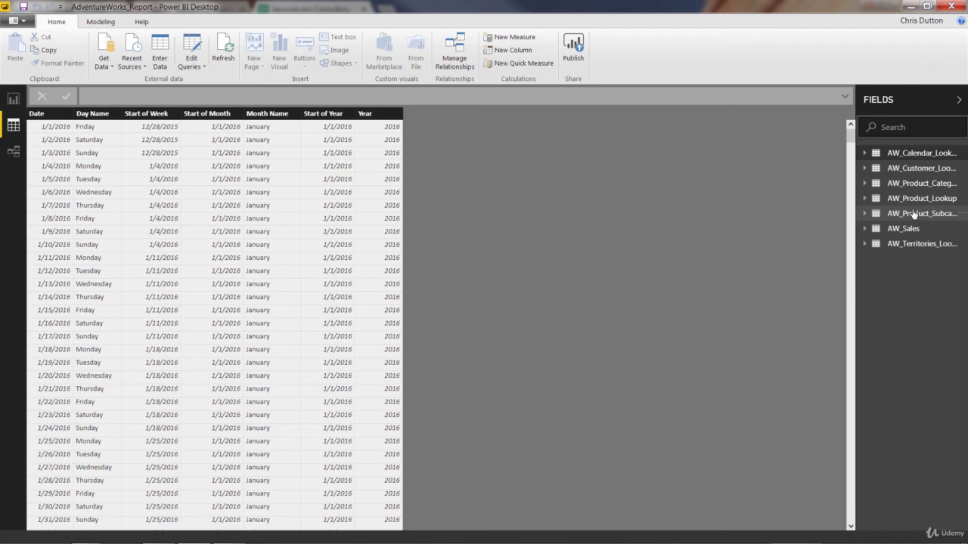
{"action": "left_click", "coordinate": [868, 169]}
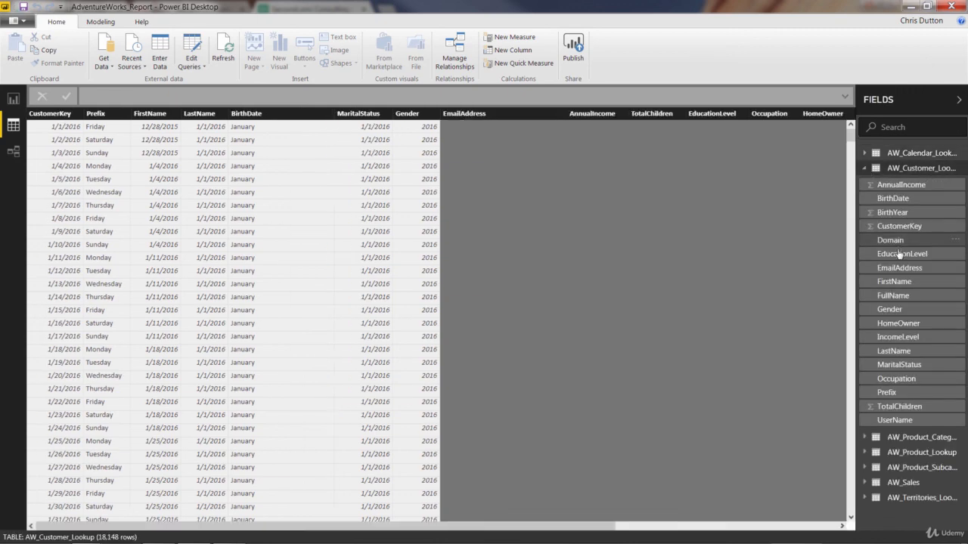